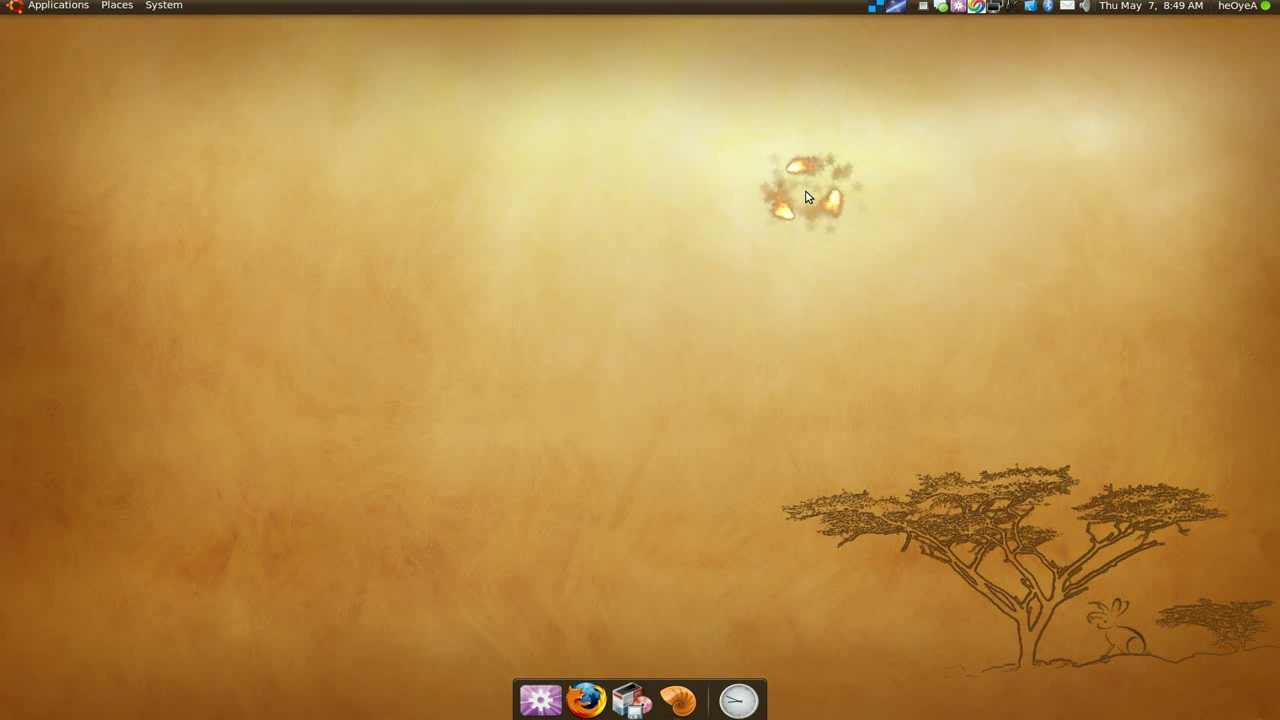
Show installed nautilus-wallpaper in Synaptic, then bring up the file browser's wallpapers Pictures folder
{"action": "left_click", "coordinate": [621, 708]}
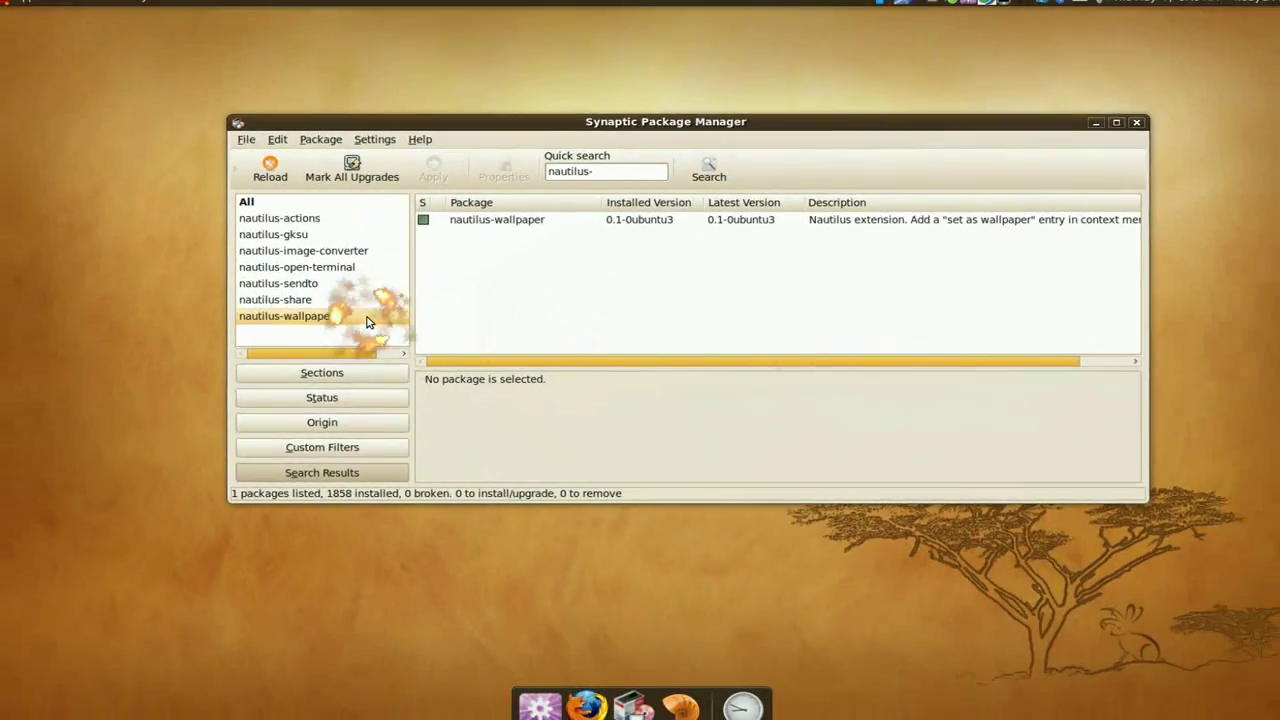
{"action": "left_click", "coordinate": [672, 700]}
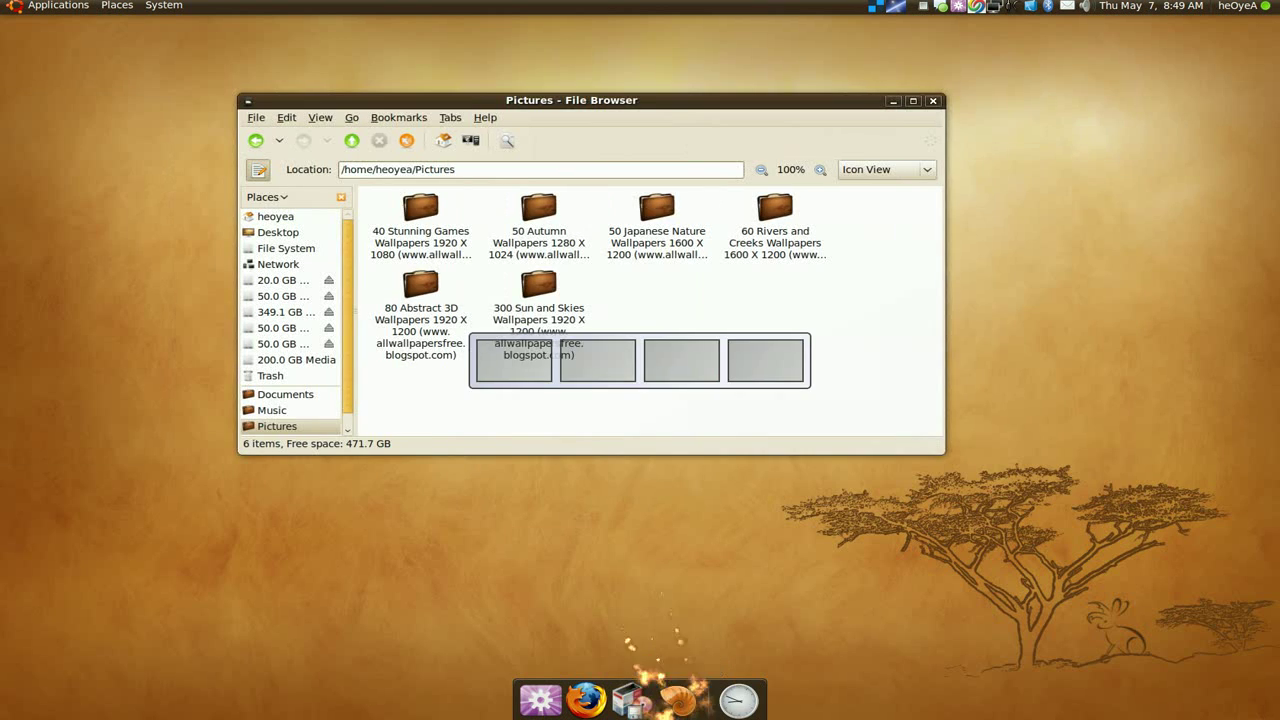
Open the 300 Sun and Skies Wallpapers folder and confirm (3).jpg offers Set as Wallpaper
{"action": "double_click", "coordinate": [535, 330]}
{"action": "double_click", "coordinate": [434, 247]}
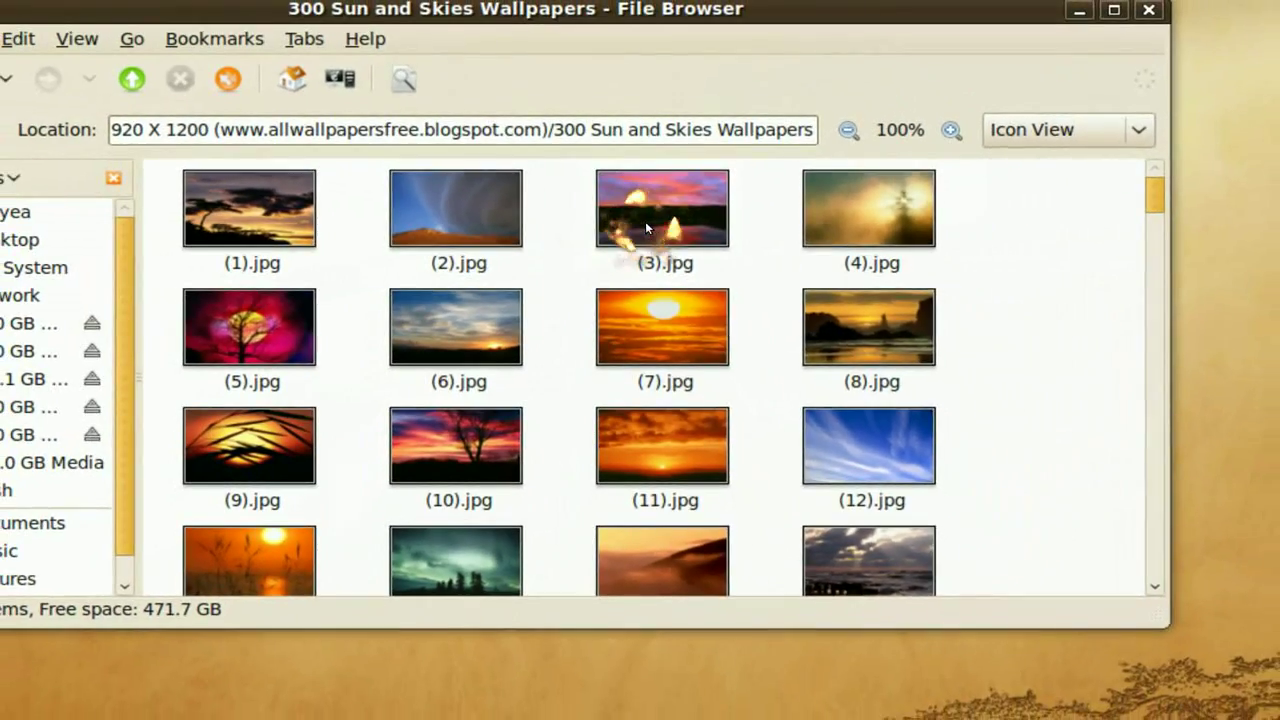
{"action": "right_click", "coordinate": [651, 210]}
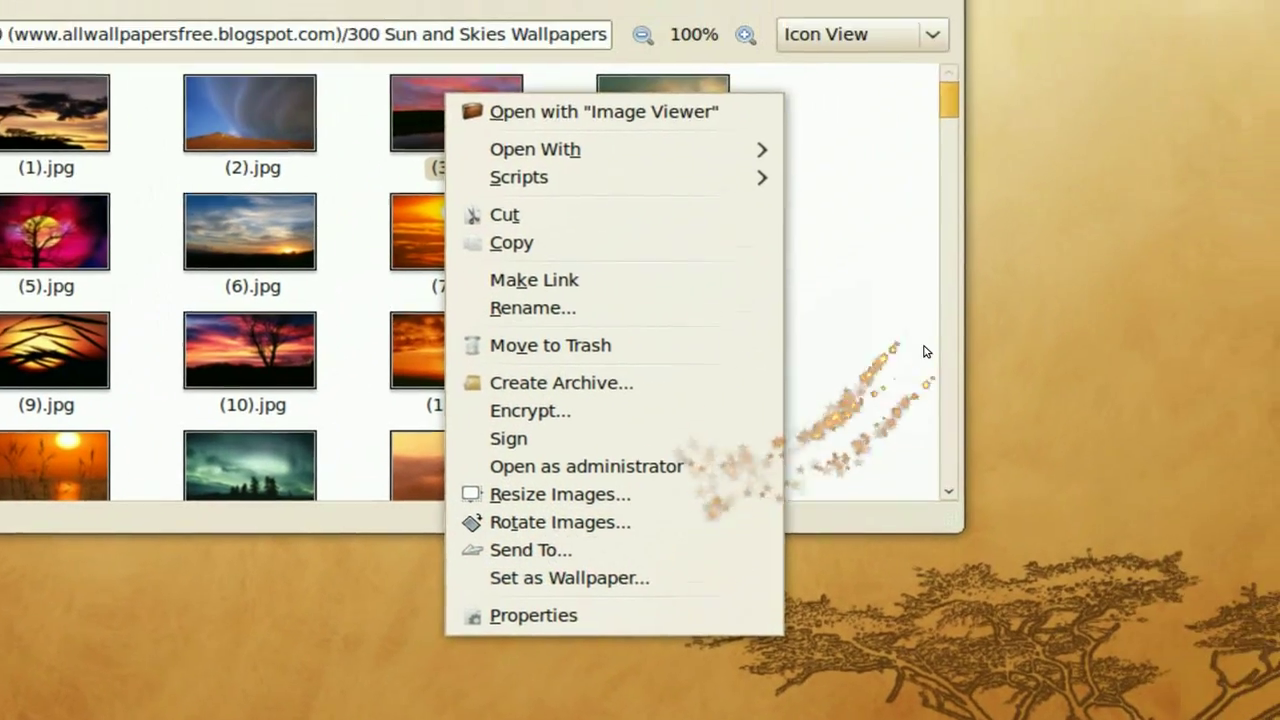
{"action": "left_click", "coordinate": [1071, 252]}
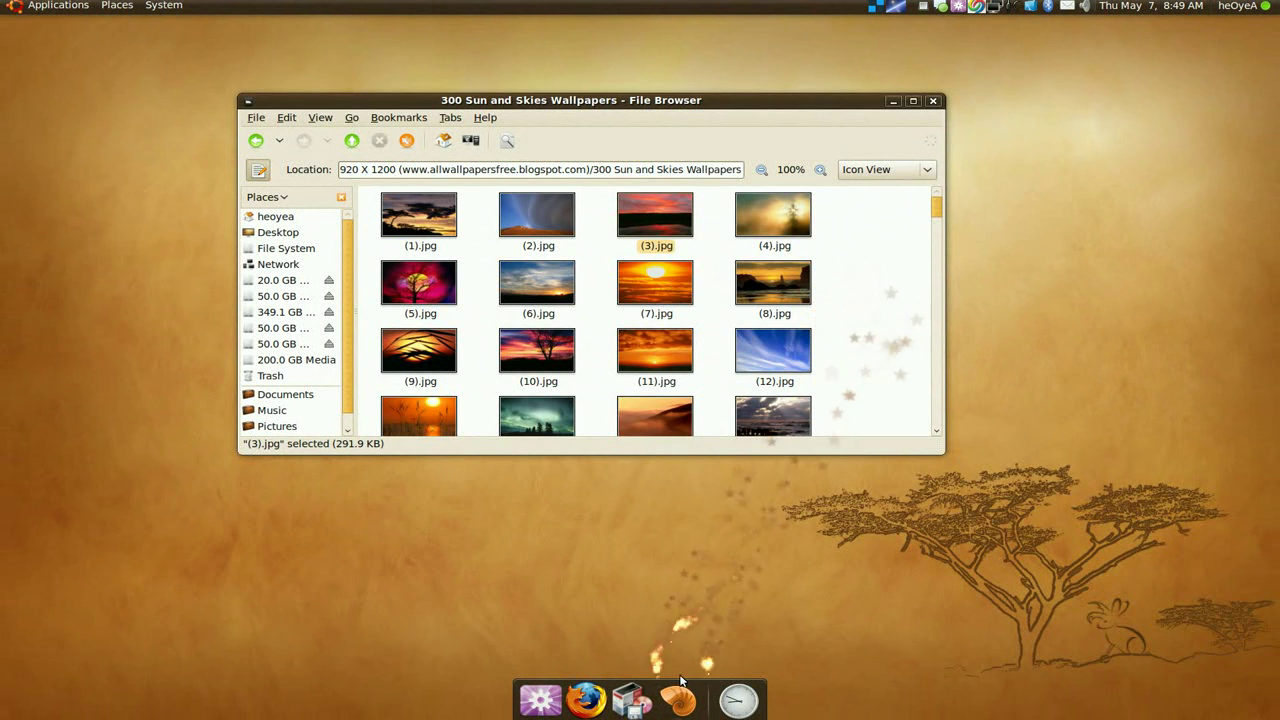
{"action": "left_click", "coordinate": [635, 702]}
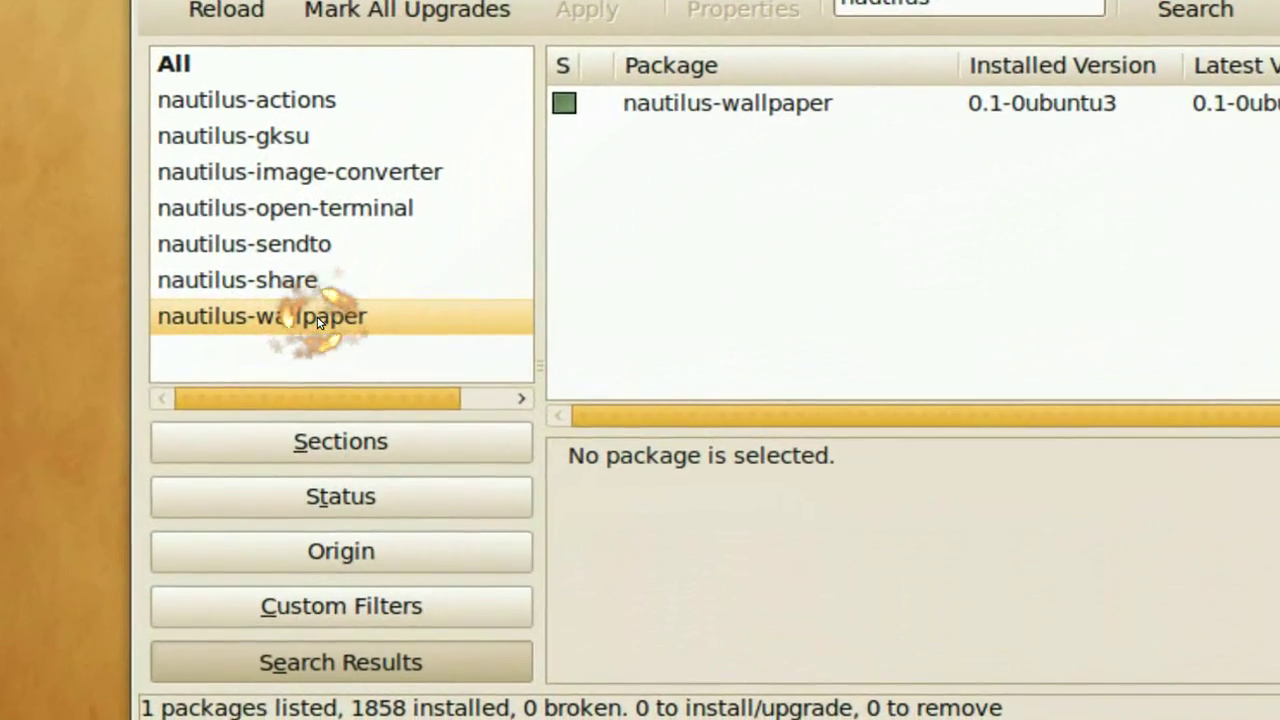
Show the installed nautilus-share Samba sharing extension in Synaptic's filter list
{"action": "left_click", "coordinate": [310, 281]}
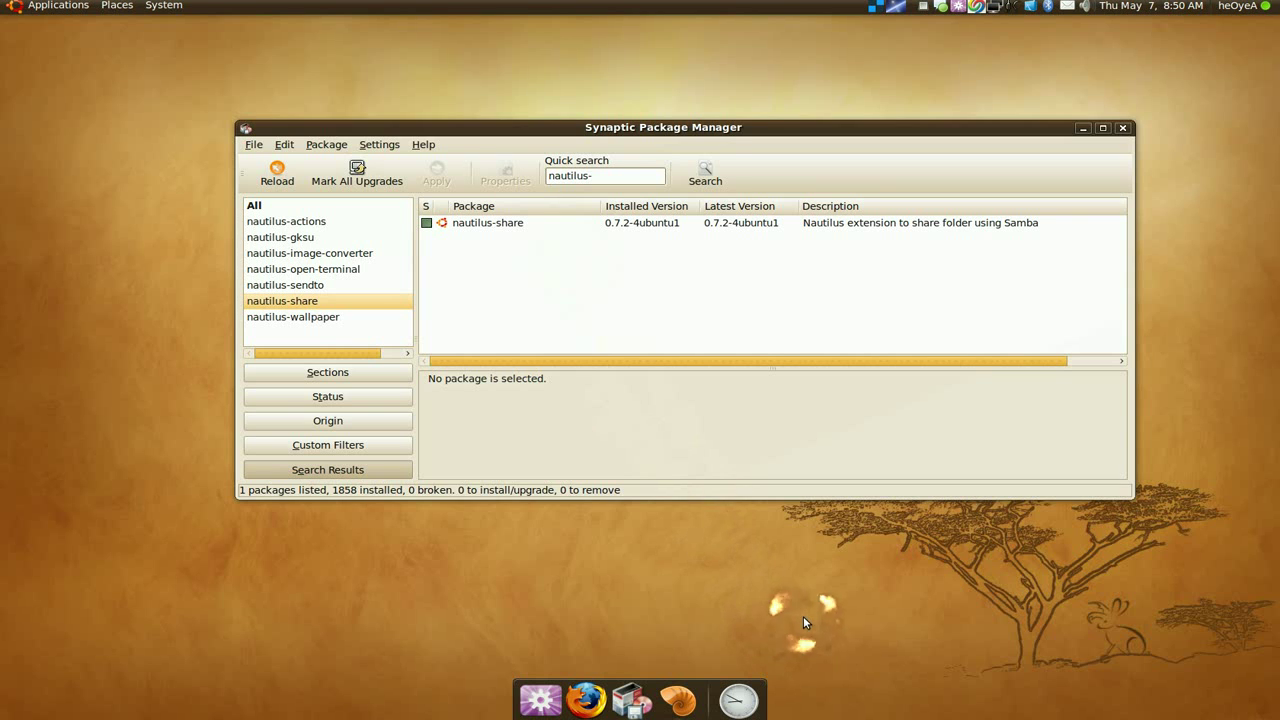
{"action": "left_click", "coordinate": [803, 616]}
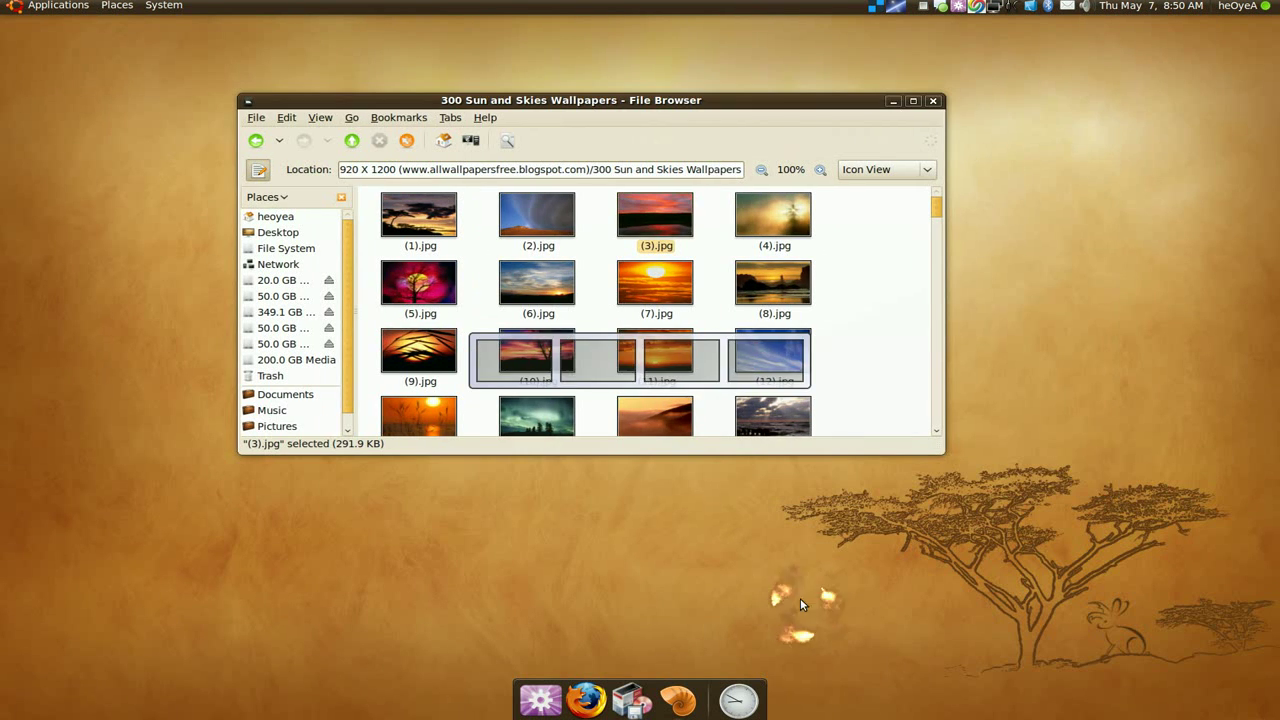
From the parent folder, try sharing the wallpapers folder and dismiss the sharing-not-installed alert
{"action": "left_click", "coordinate": [351, 140]}
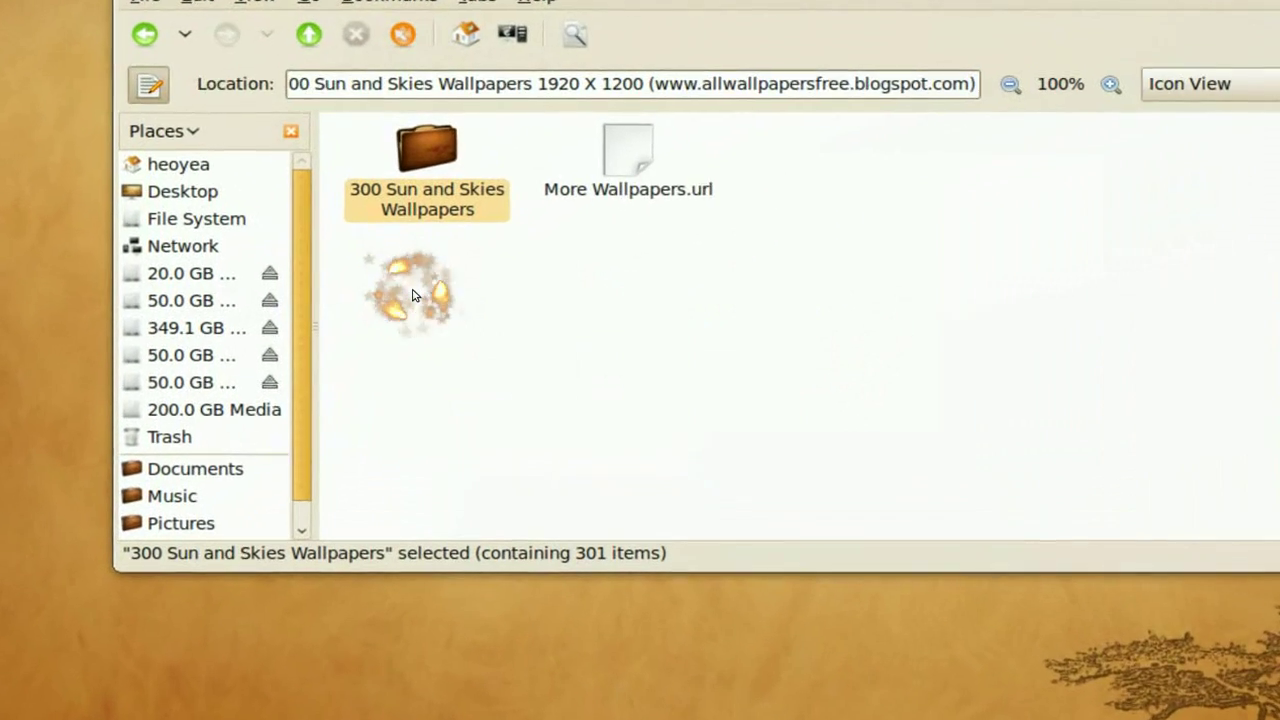
{"action": "right_click", "coordinate": [420, 244]}
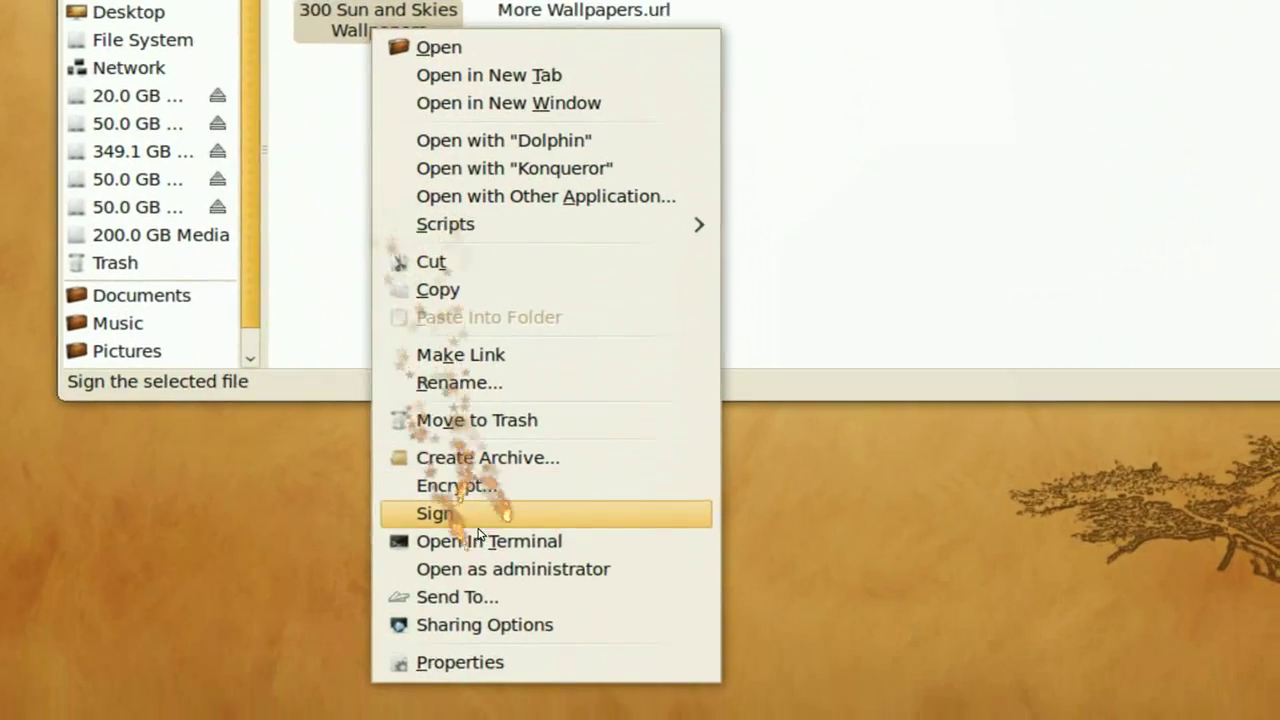
{"action": "left_click", "coordinate": [480, 586]}
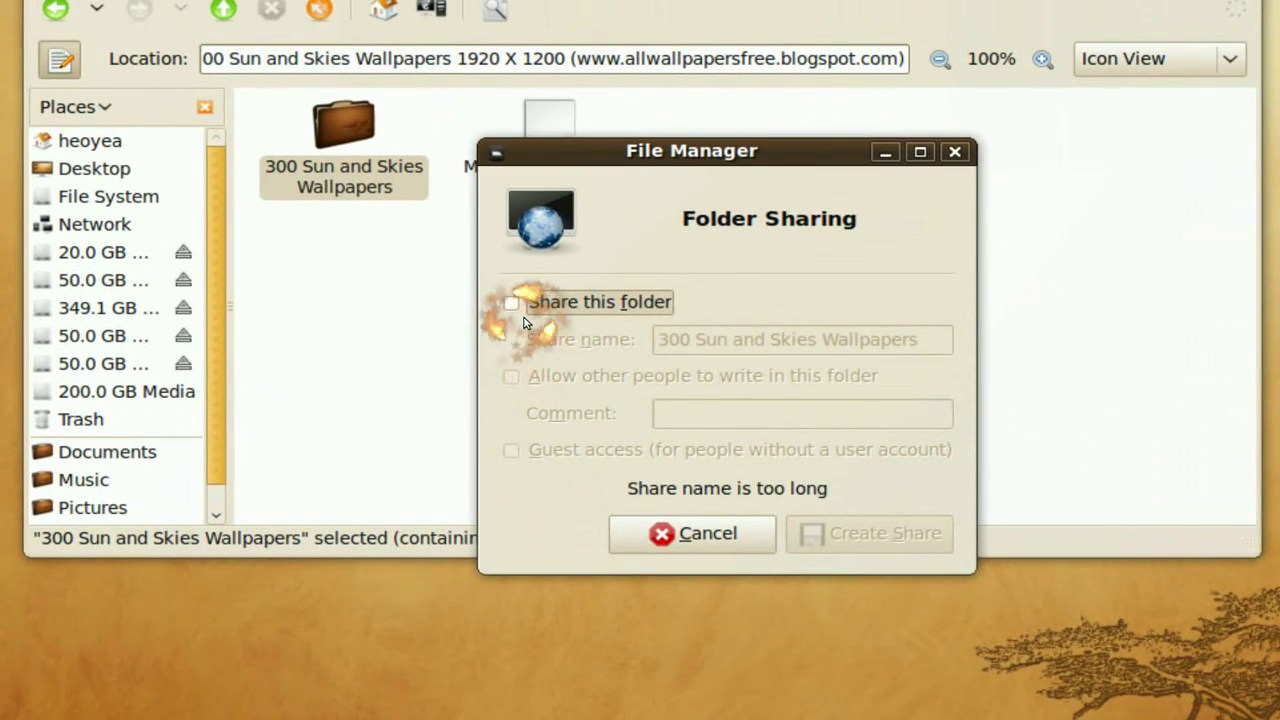
{"action": "left_click", "coordinate": [524, 314]}
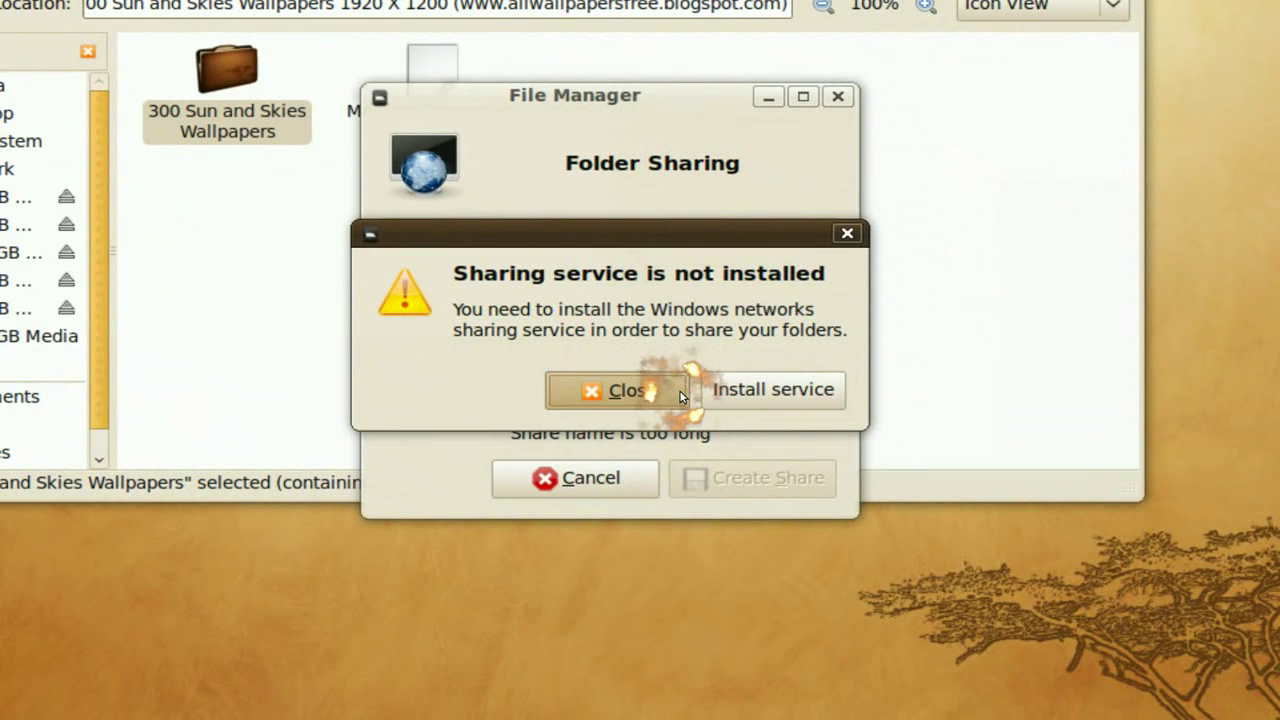
{"action": "left_click", "coordinate": [672, 390]}
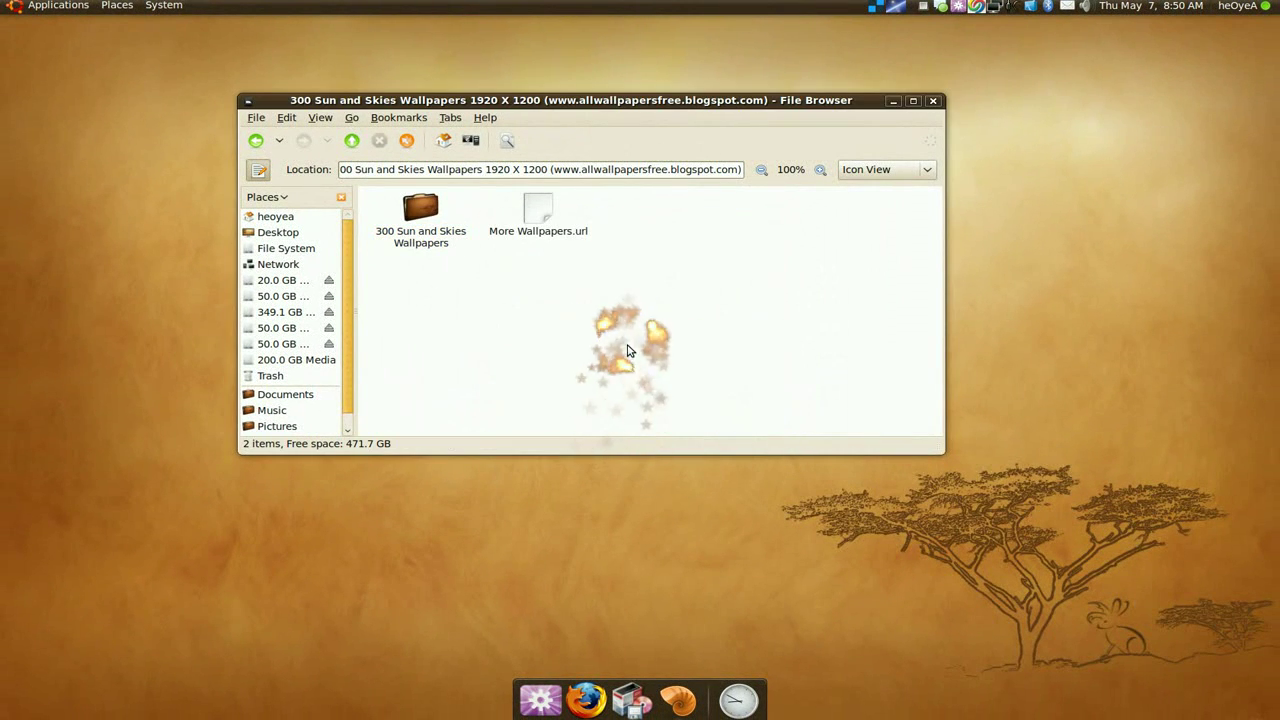
{"action": "left_click", "coordinate": [635, 700]}
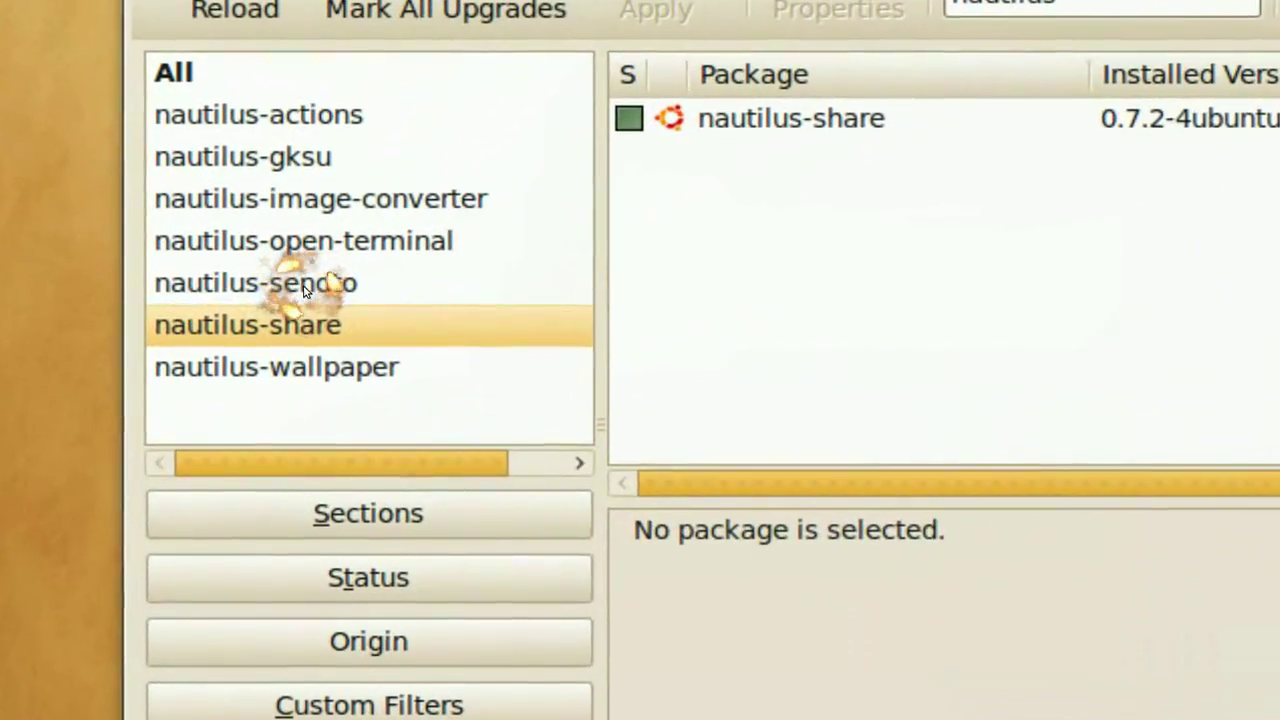
Show the installed nautilus-sendto packages in Synaptic's filter list
{"action": "left_click", "coordinate": [330, 285]}
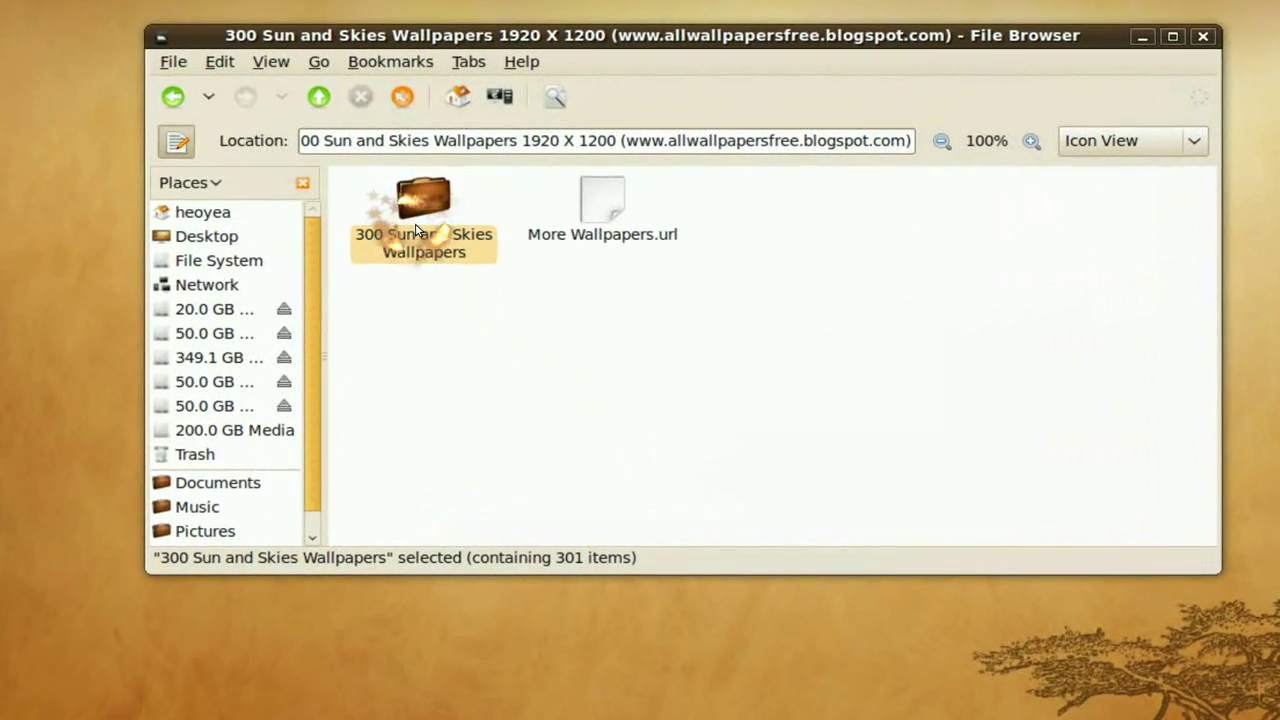
Review Send To destinations for the wallpapers folder, keep Email (Evolution), then cancel sending
{"action": "right_click", "coordinate": [418, 228]}
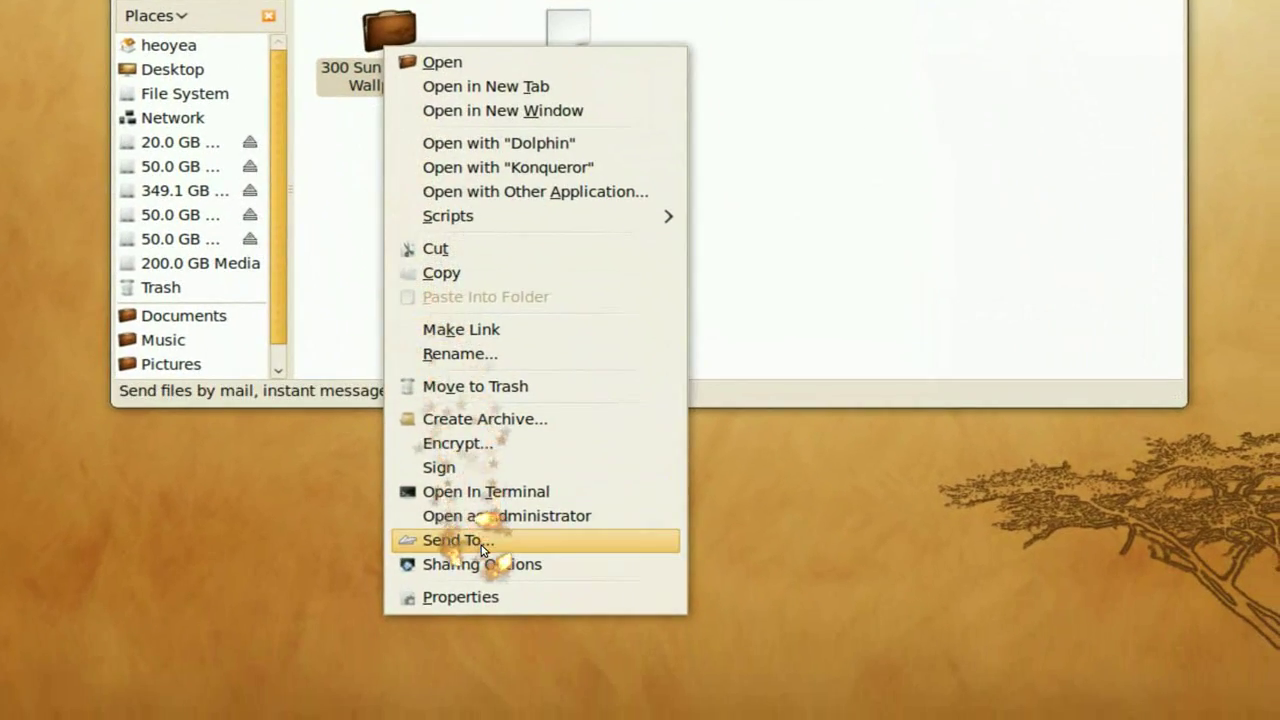
{"action": "left_click", "coordinate": [490, 698]}
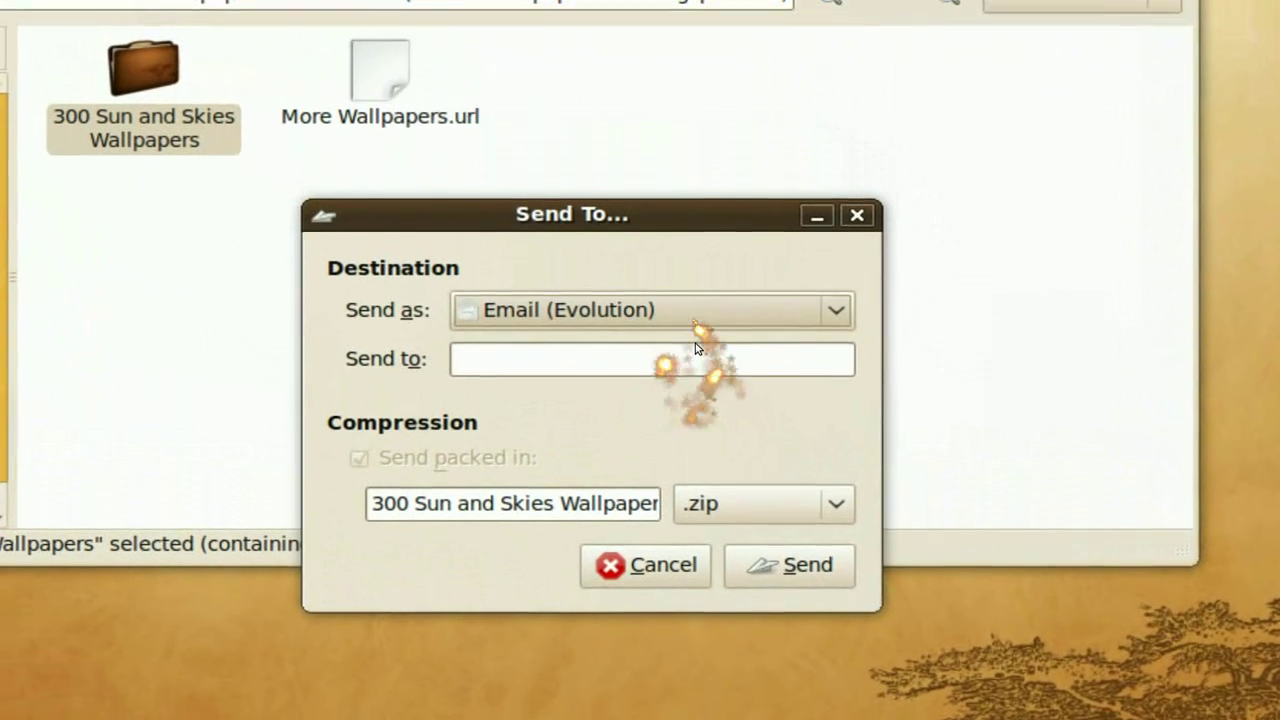
{"action": "left_click", "coordinate": [700, 270]}
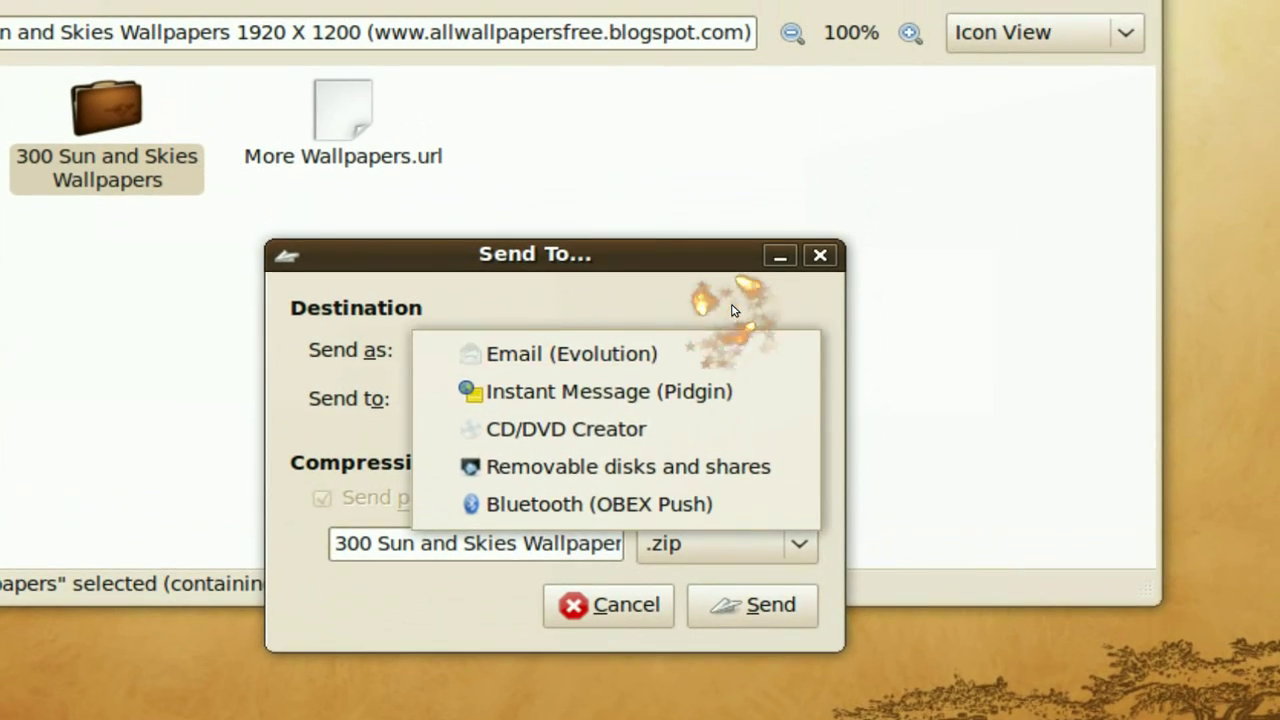
{"action": "left_click", "coordinate": [733, 333]}
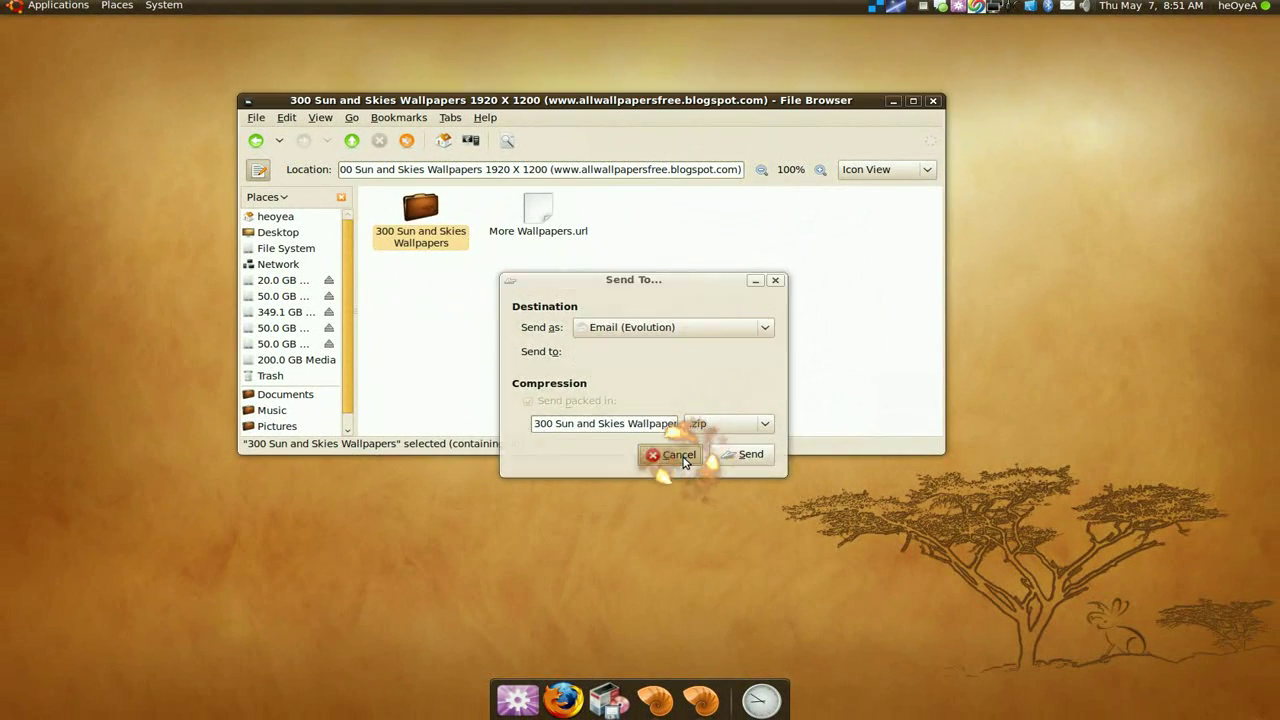
{"action": "left_click", "coordinate": [670, 462]}
{"action": "left_click", "coordinate": [625, 706]}
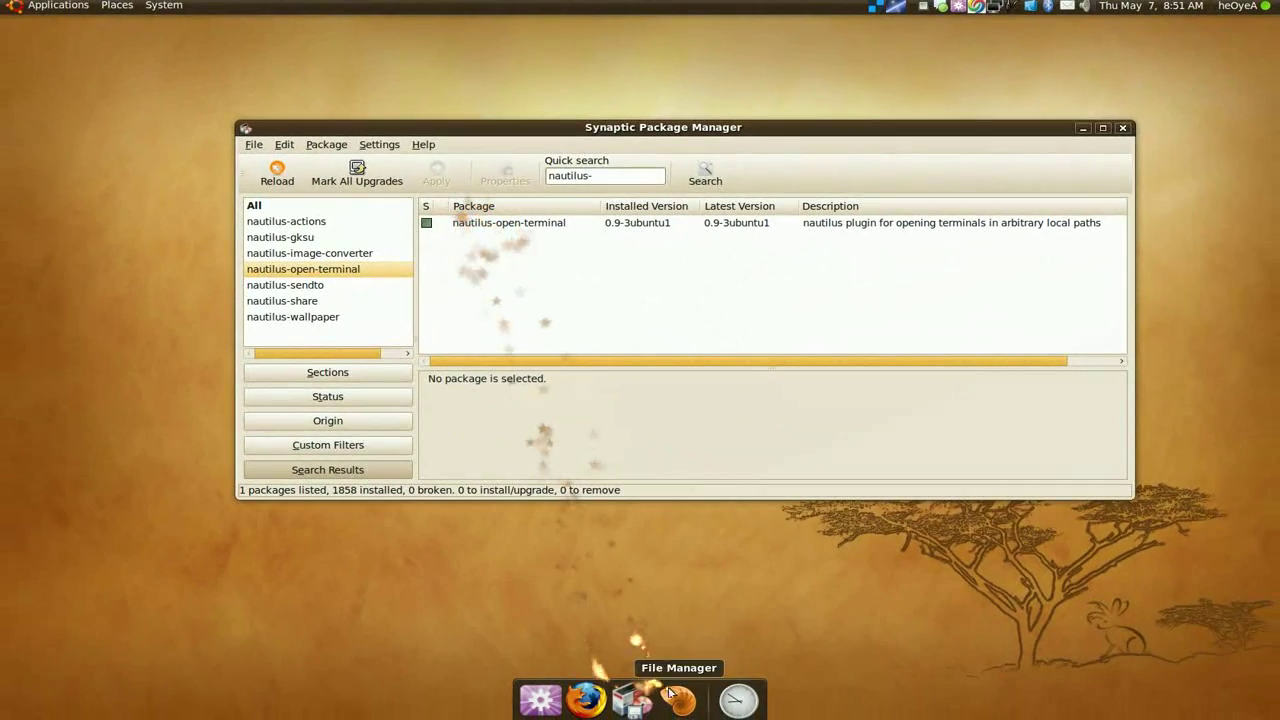
{"action": "left_click", "coordinate": [670, 693]}
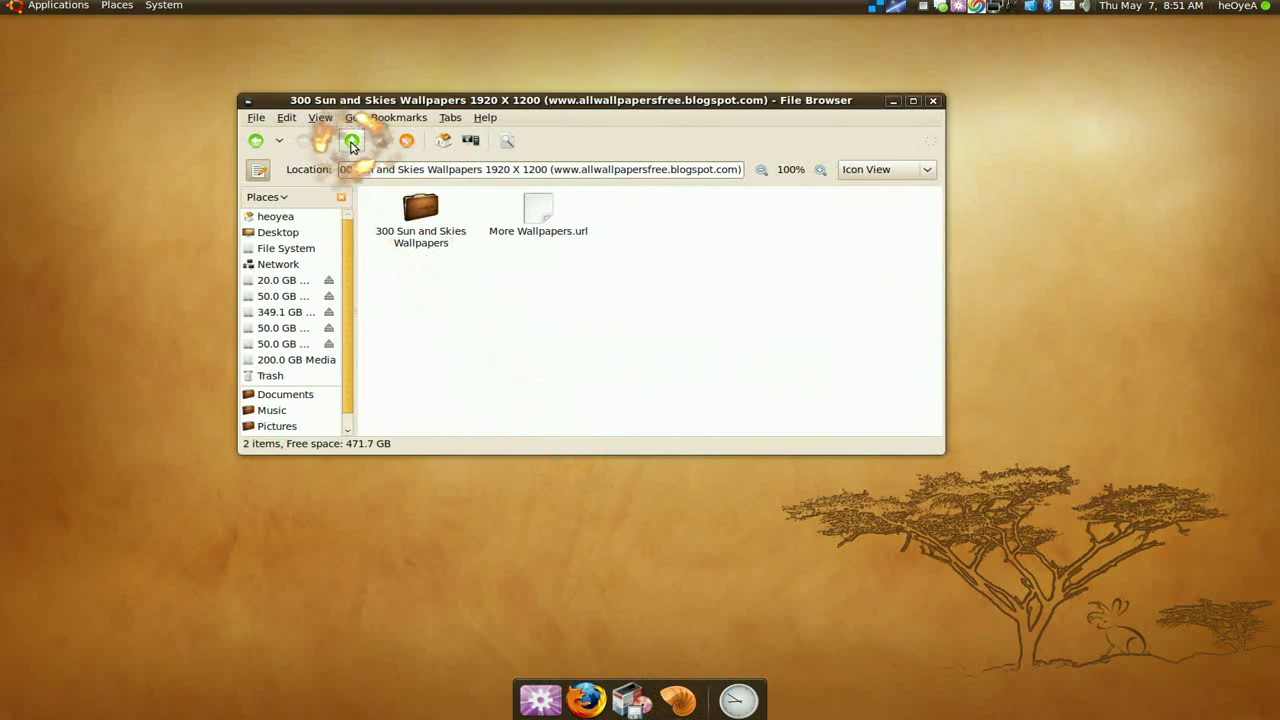
Open a terminal in the Pictures folder, reposition it, then close it
{"action": "left_click", "coordinate": [351, 141]}
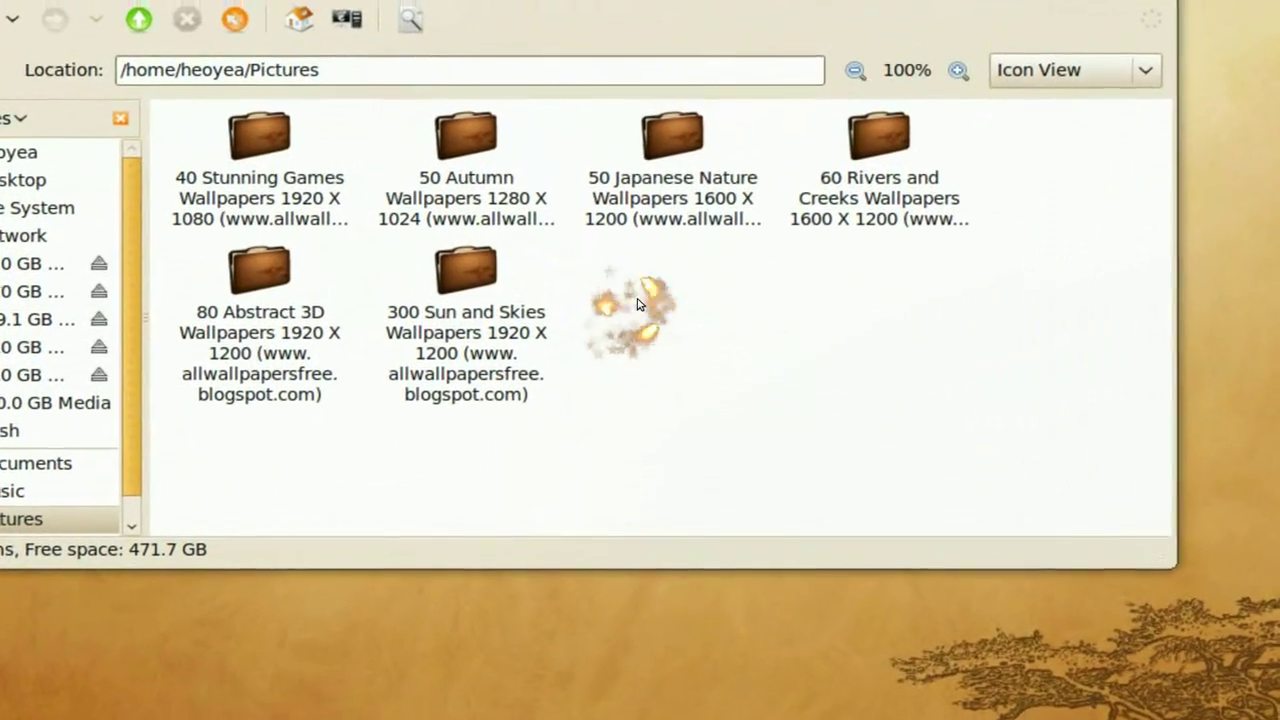
{"action": "right_click", "coordinate": [637, 303]}
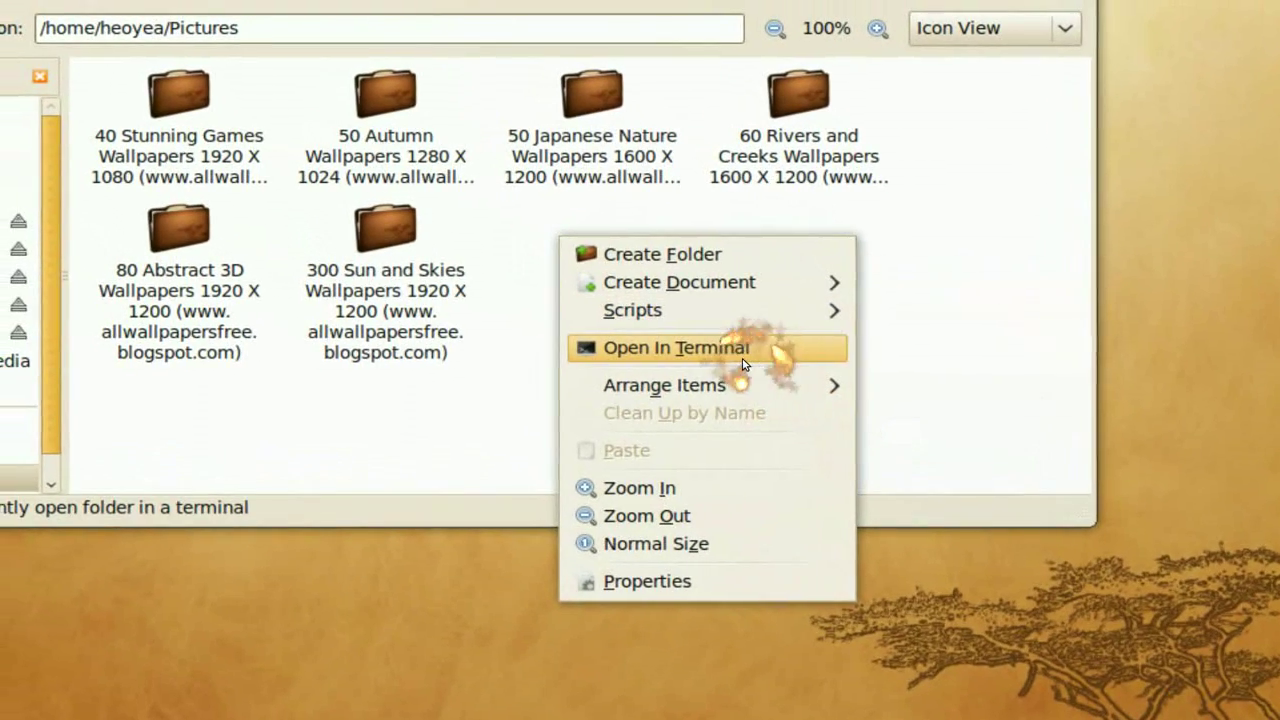
{"action": "left_click", "coordinate": [737, 350]}
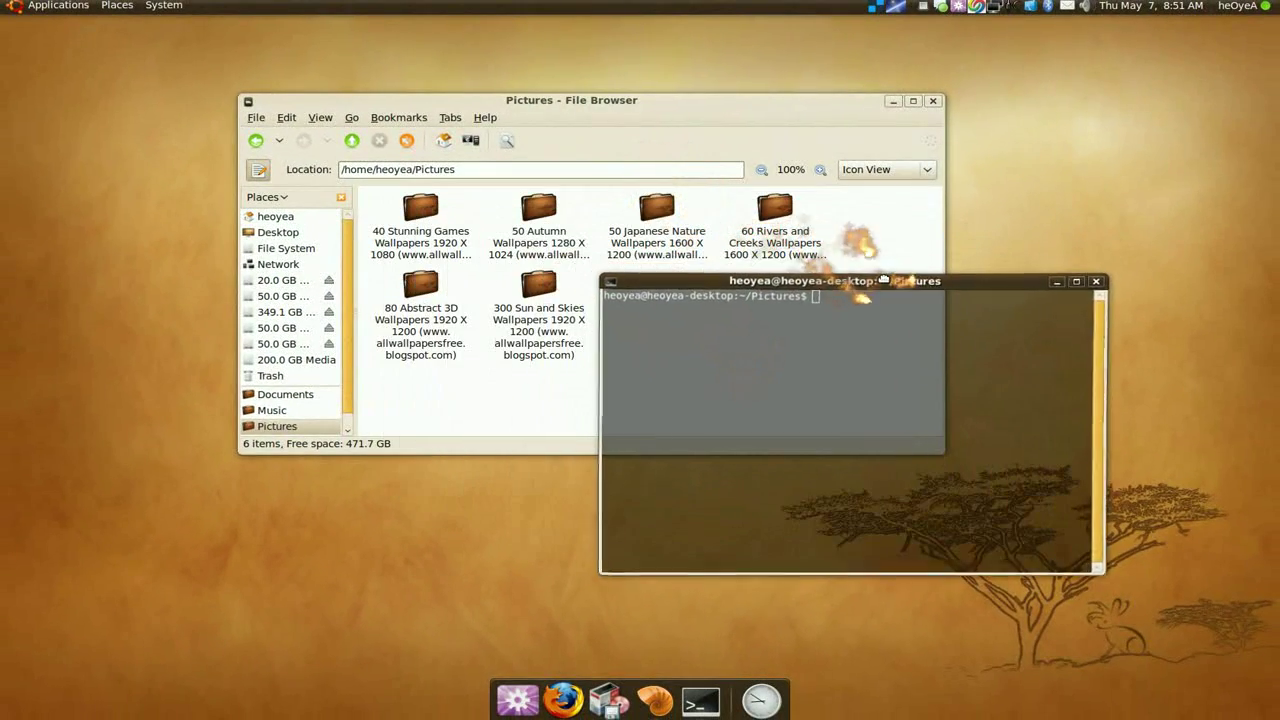
{"action": "left_click_drag", "start_coordinate": [665, 193], "coordinate": [887, 277]}
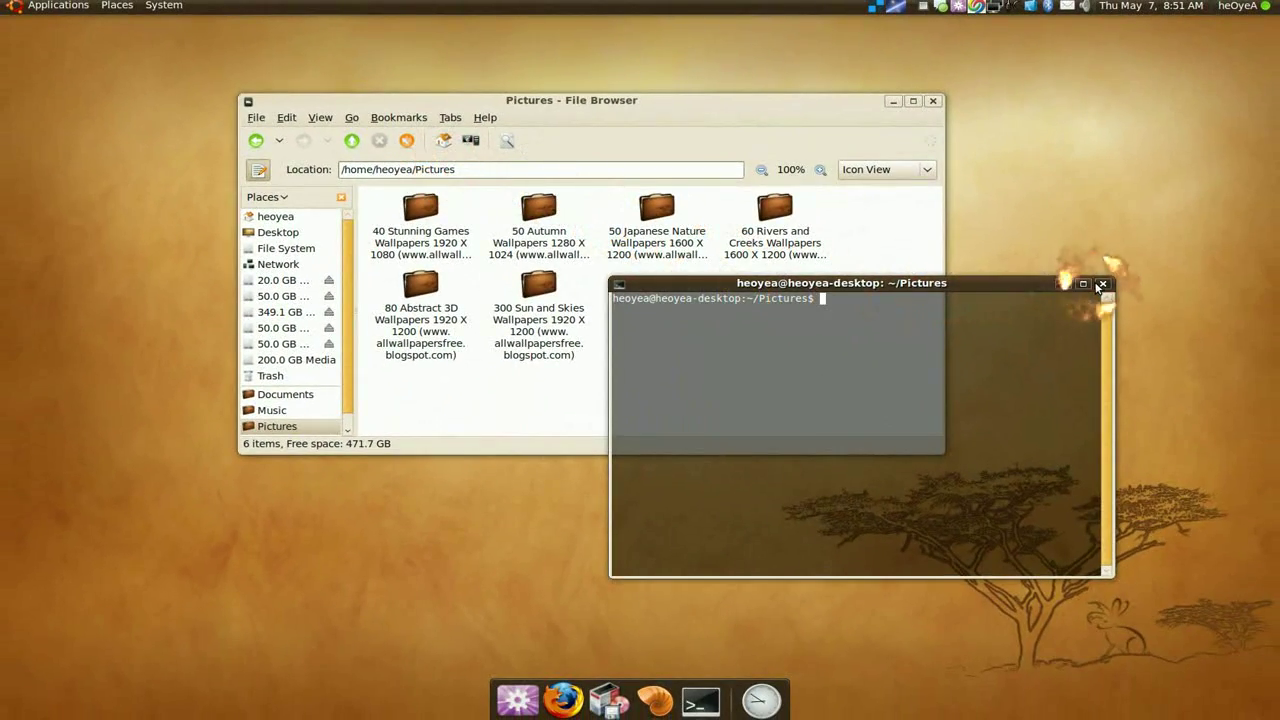
{"action": "left_click", "coordinate": [1101, 285]}
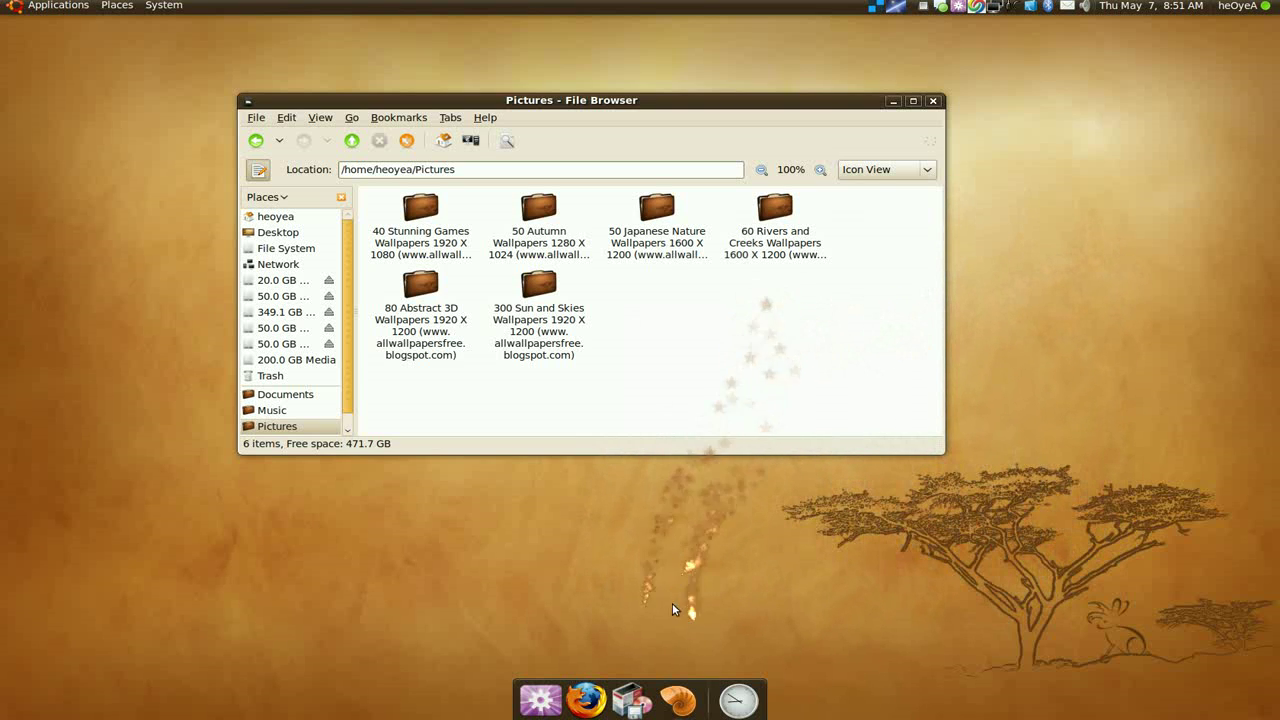
{"action": "left_click", "coordinate": [632, 700]}
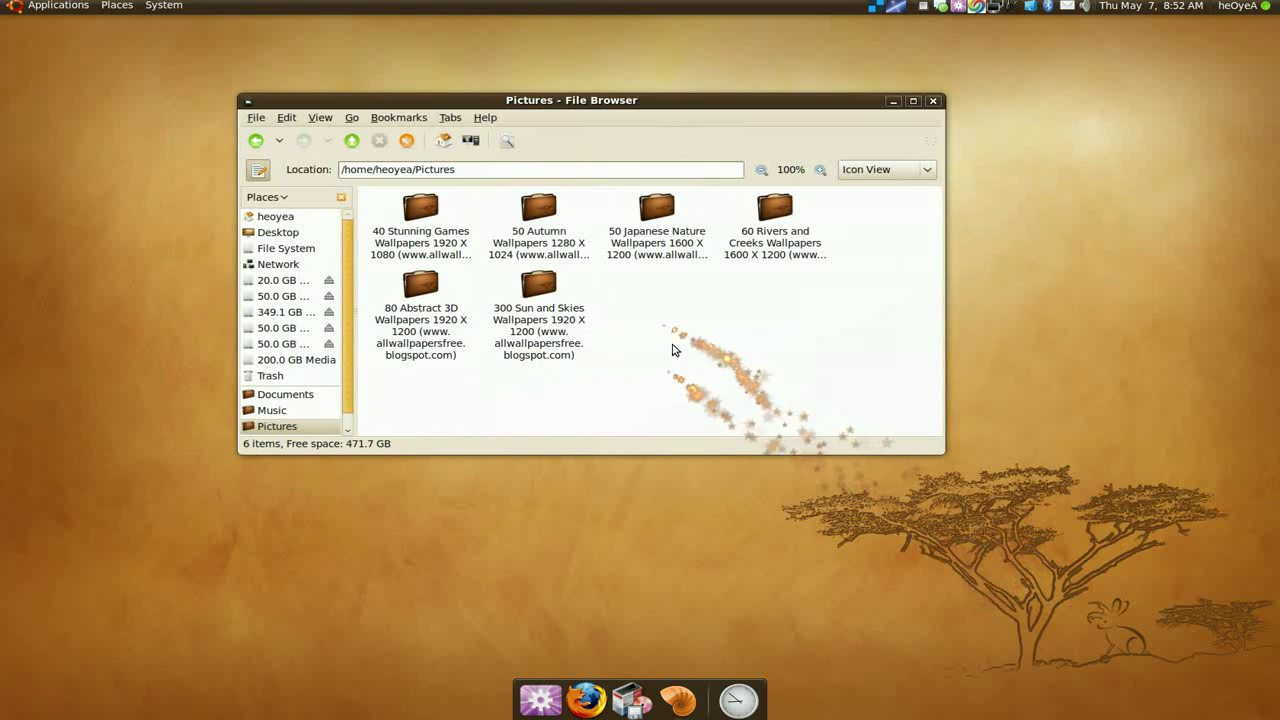
Reopen the 300 Sun and Skies folder and its Wallpapers subfolder with 301 thumbnails
{"action": "double_click", "coordinate": [540, 320]}
{"action": "double_click", "coordinate": [421, 225]}
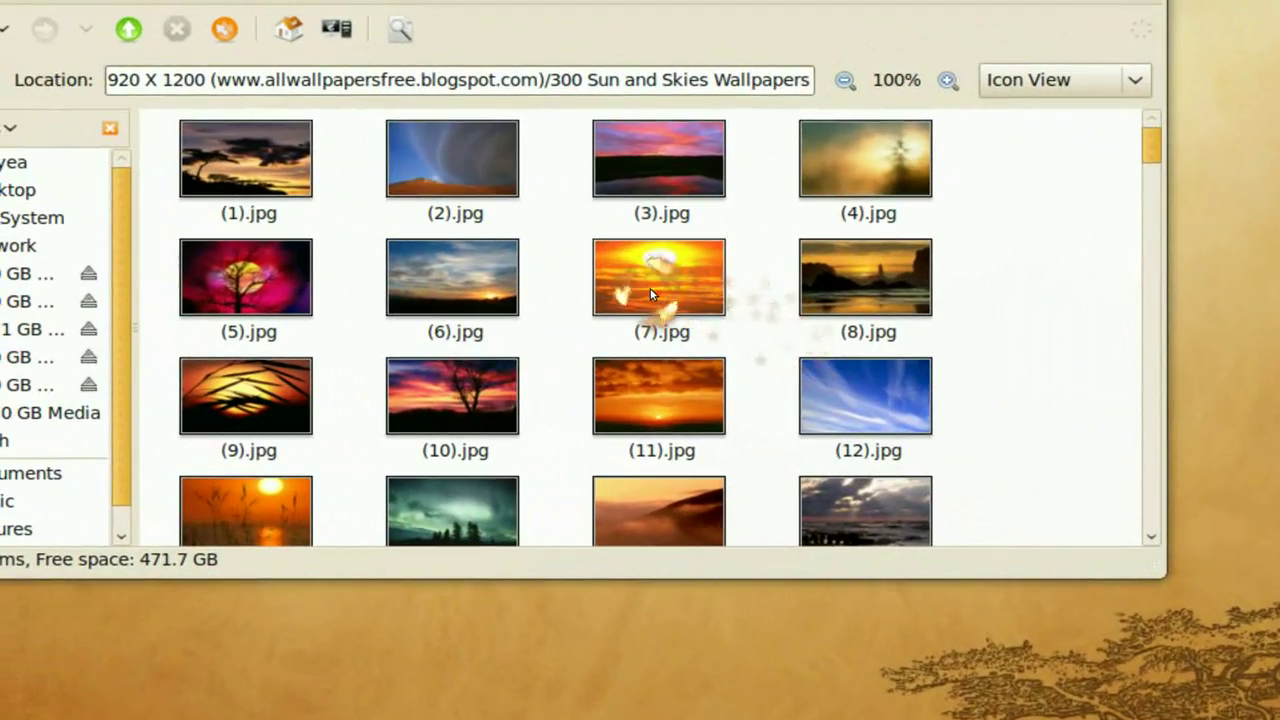
{"action": "right_click", "coordinate": [650, 288]}
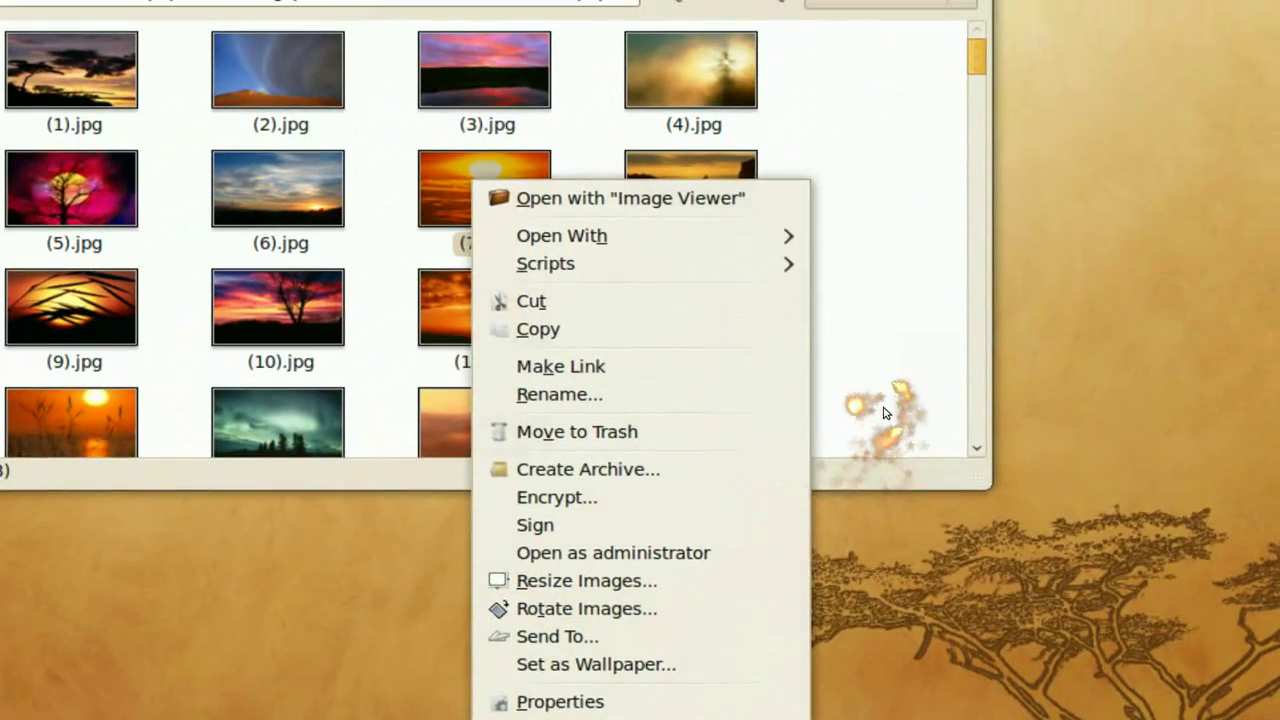
{"action": "left_click", "coordinate": [883, 412]}
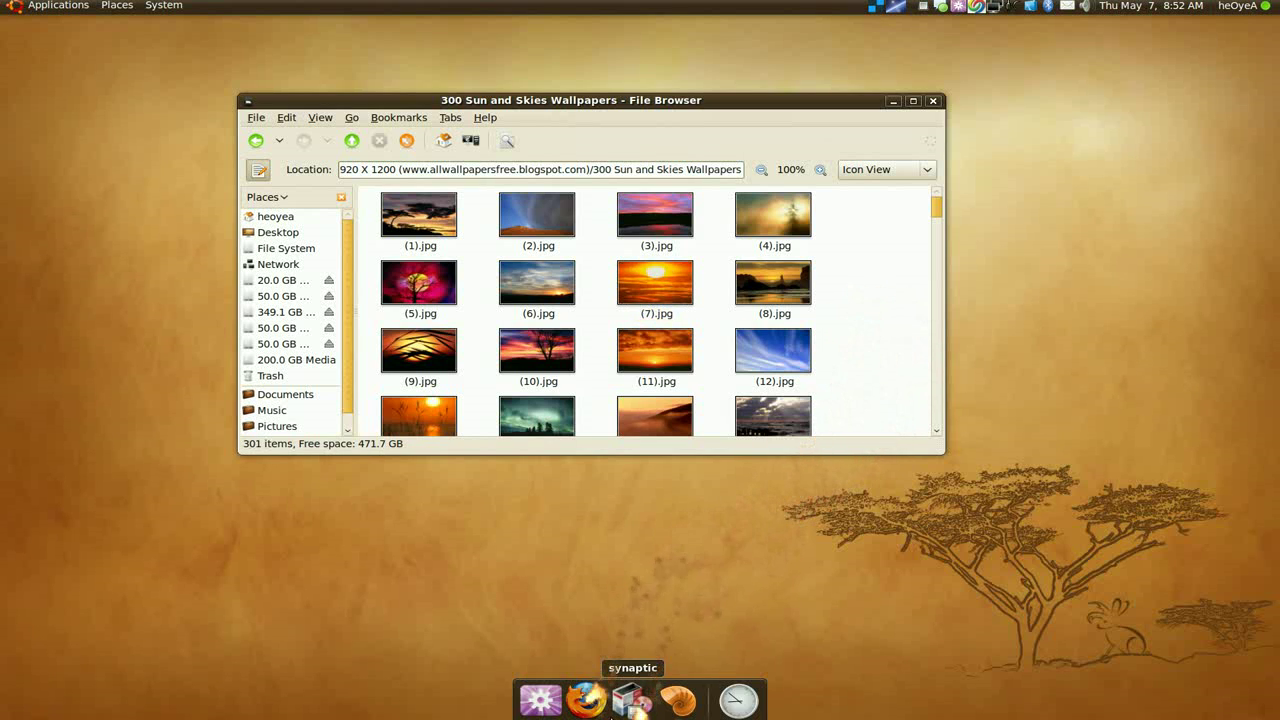
{"action": "left_click", "coordinate": [632, 700]}
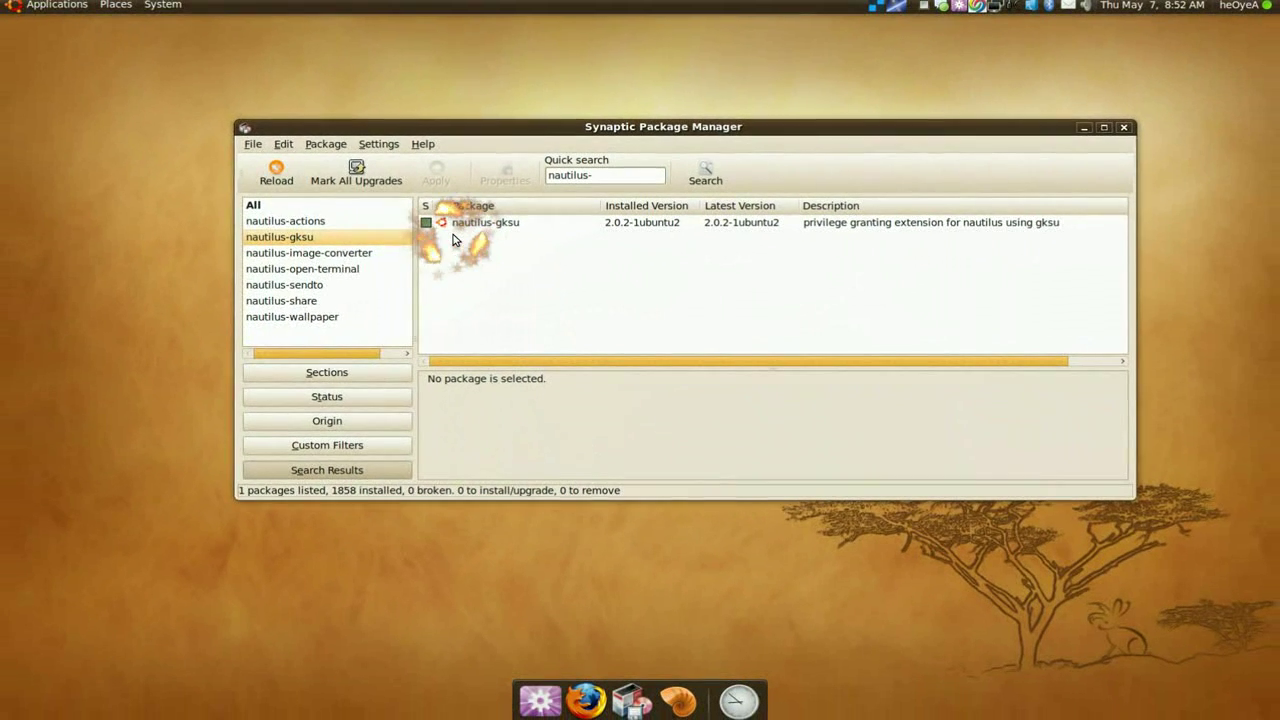
{"action": "left_click", "coordinate": [689, 572]}
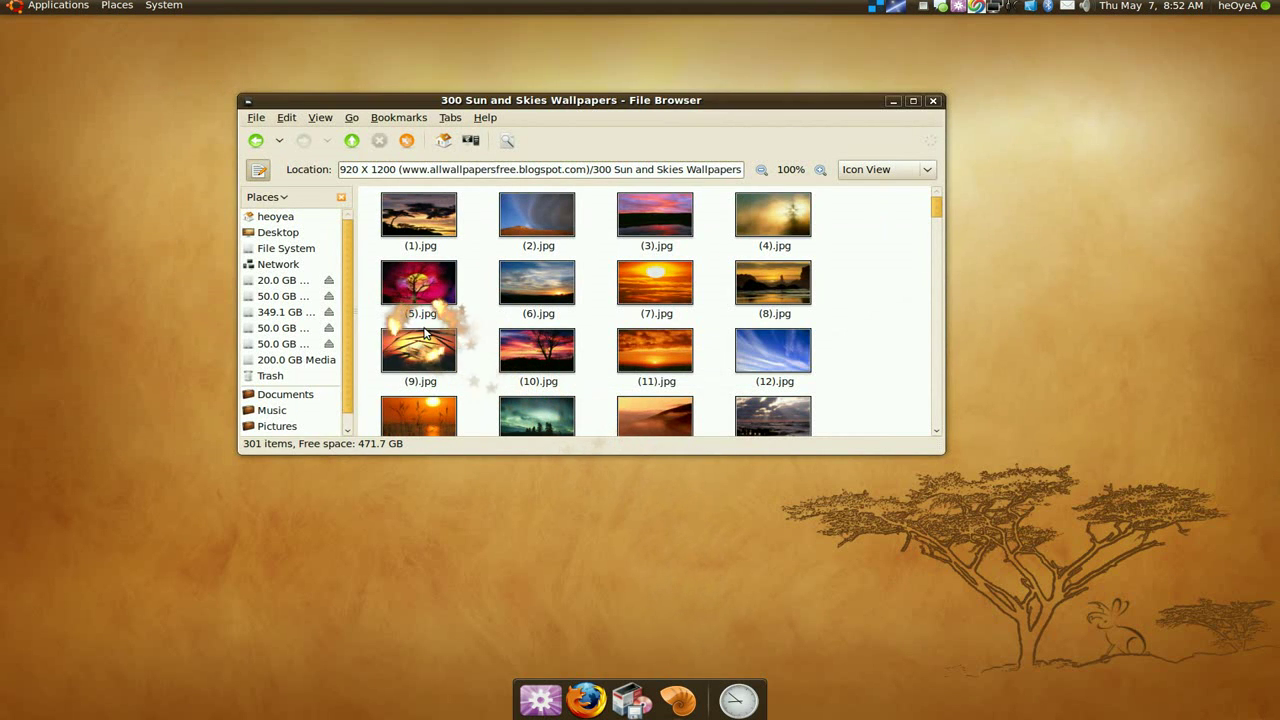
Open File System in a new tab, browse /boot, then return to the root folder
{"action": "middle_click", "coordinate": [281, 249]}
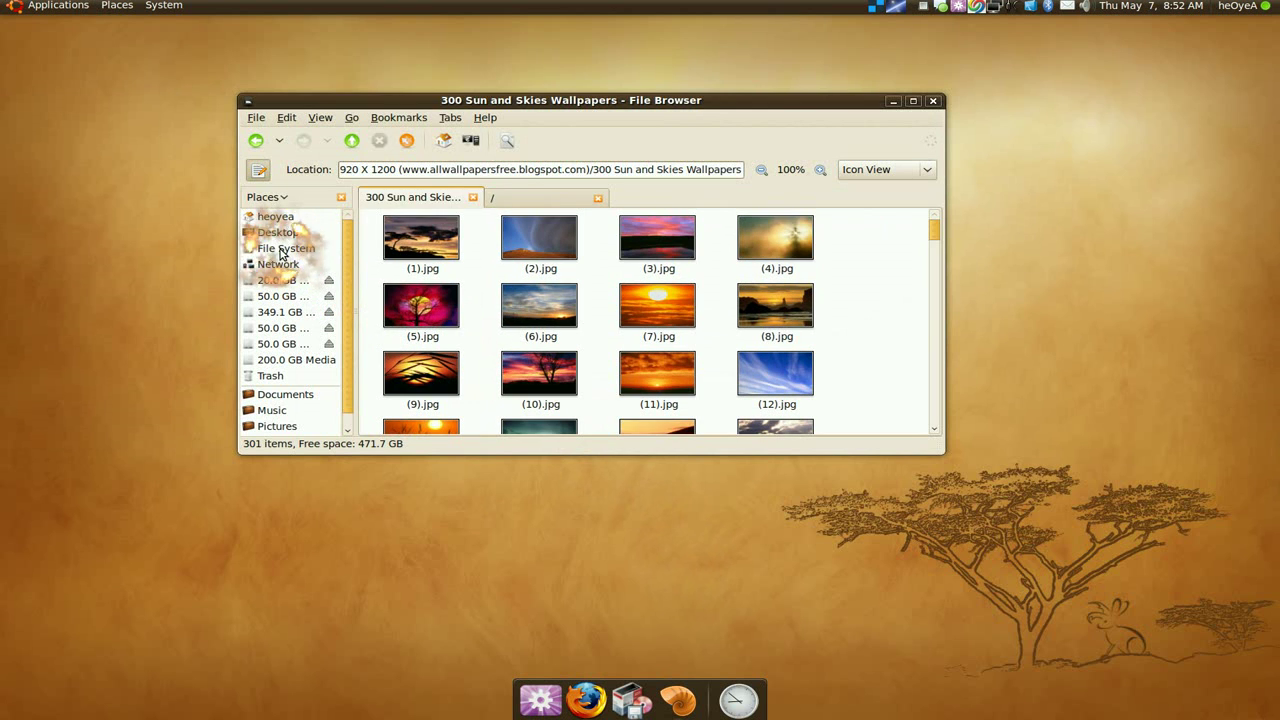
{"action": "left_click", "coordinate": [486, 199]}
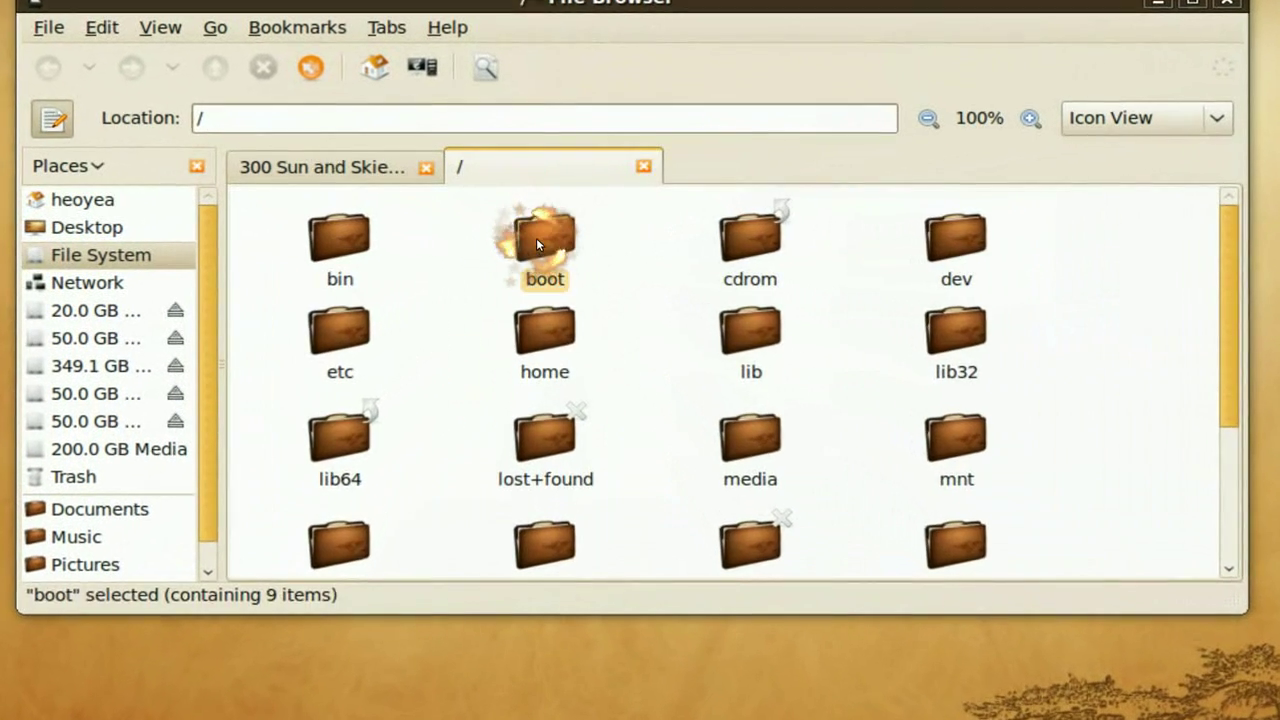
{"action": "double_click", "coordinate": [537, 243]}
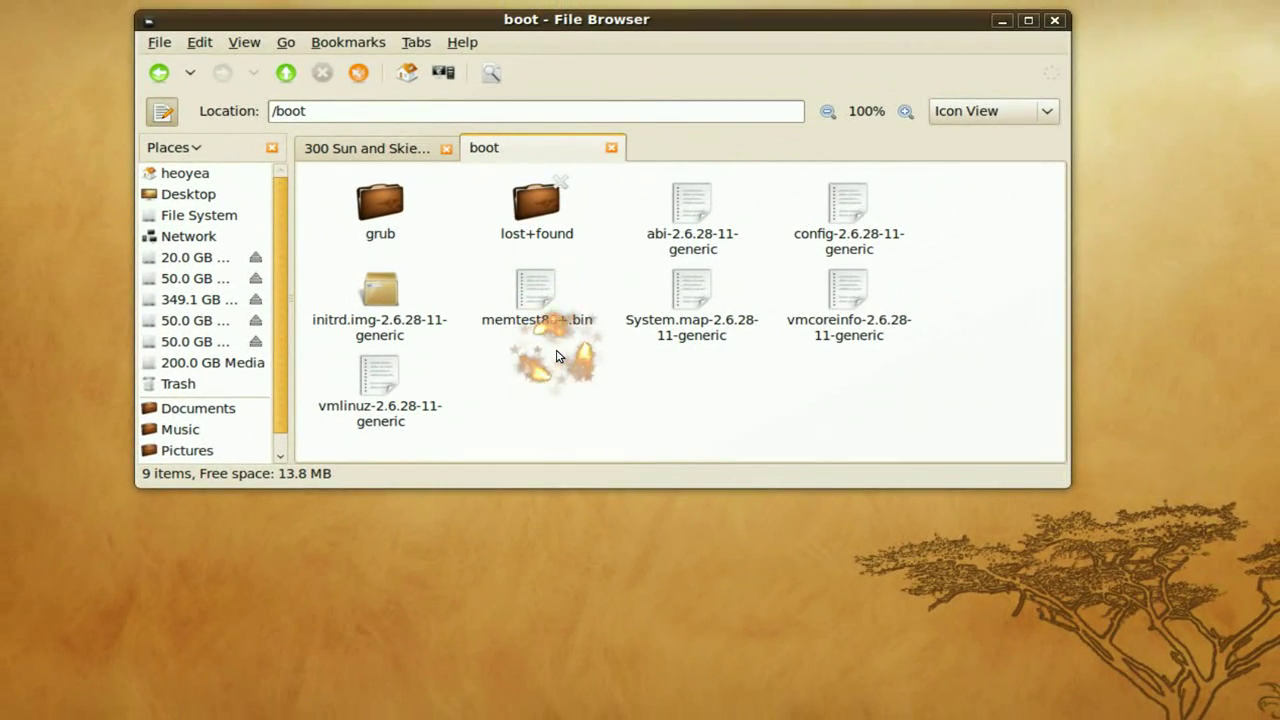
{"action": "right_click", "coordinate": [557, 356]}
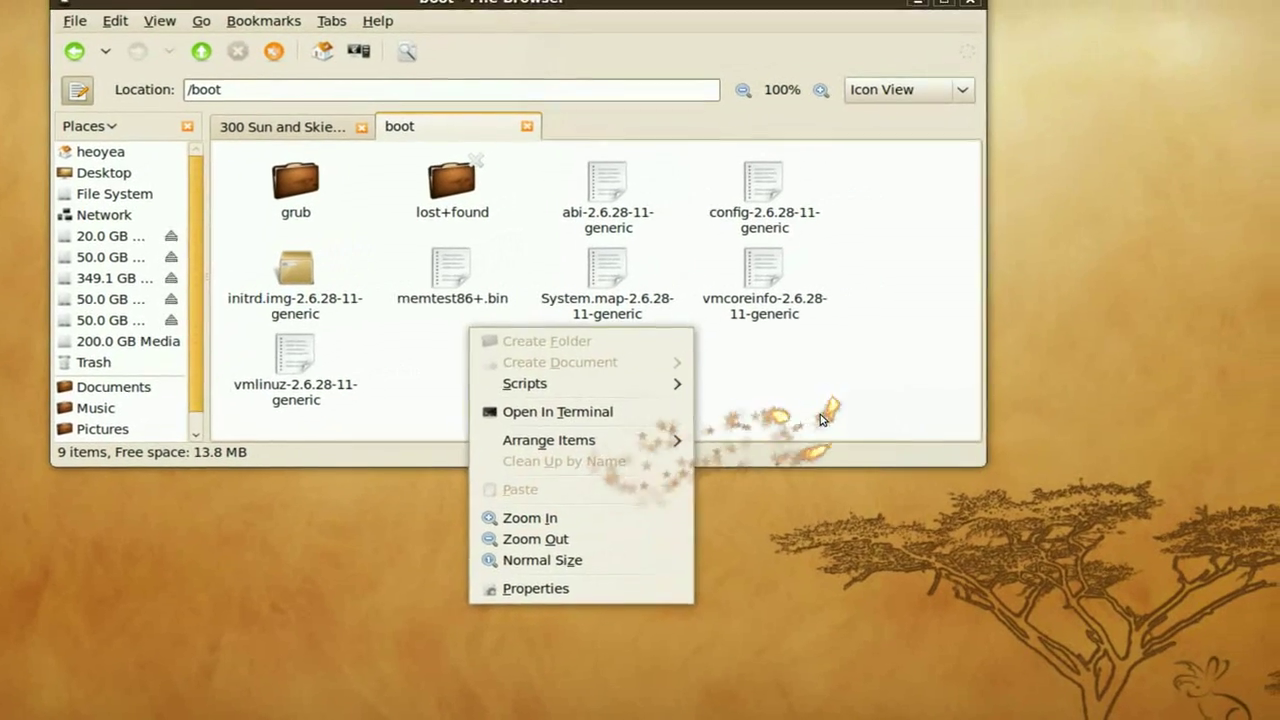
{"action": "left_click", "coordinate": [800, 380]}
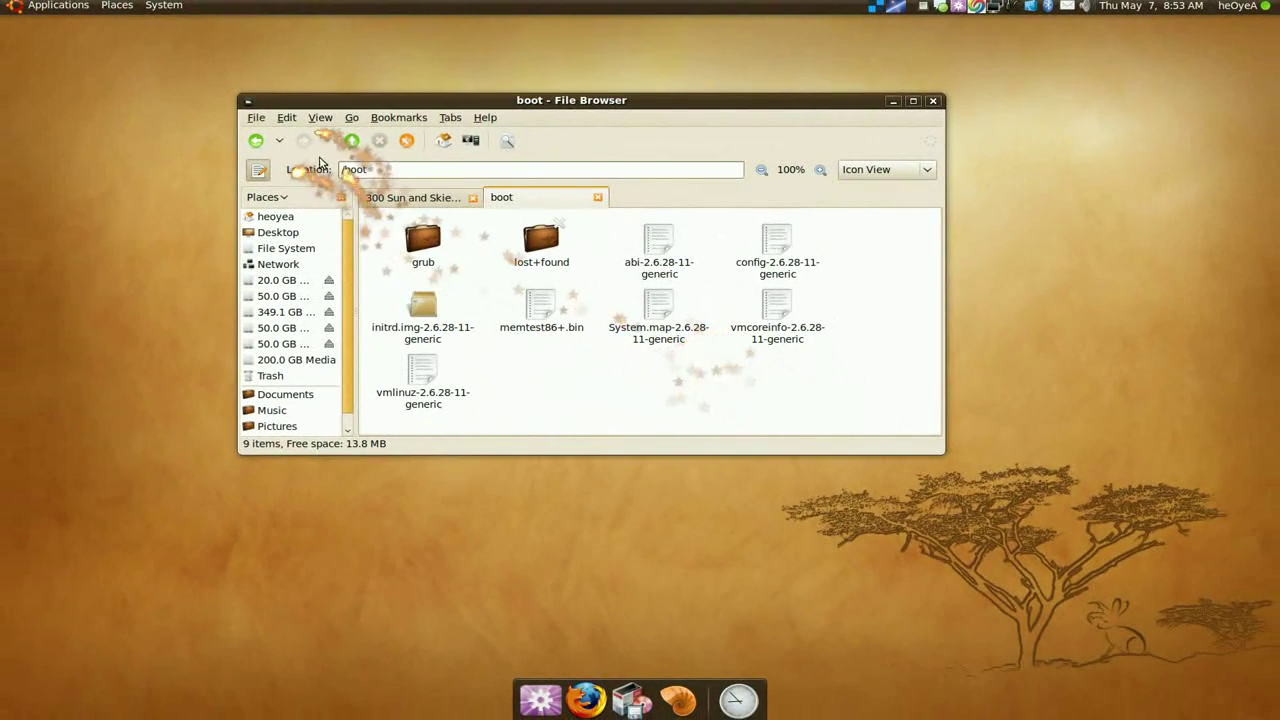
{"action": "left_click", "coordinate": [349, 141]}
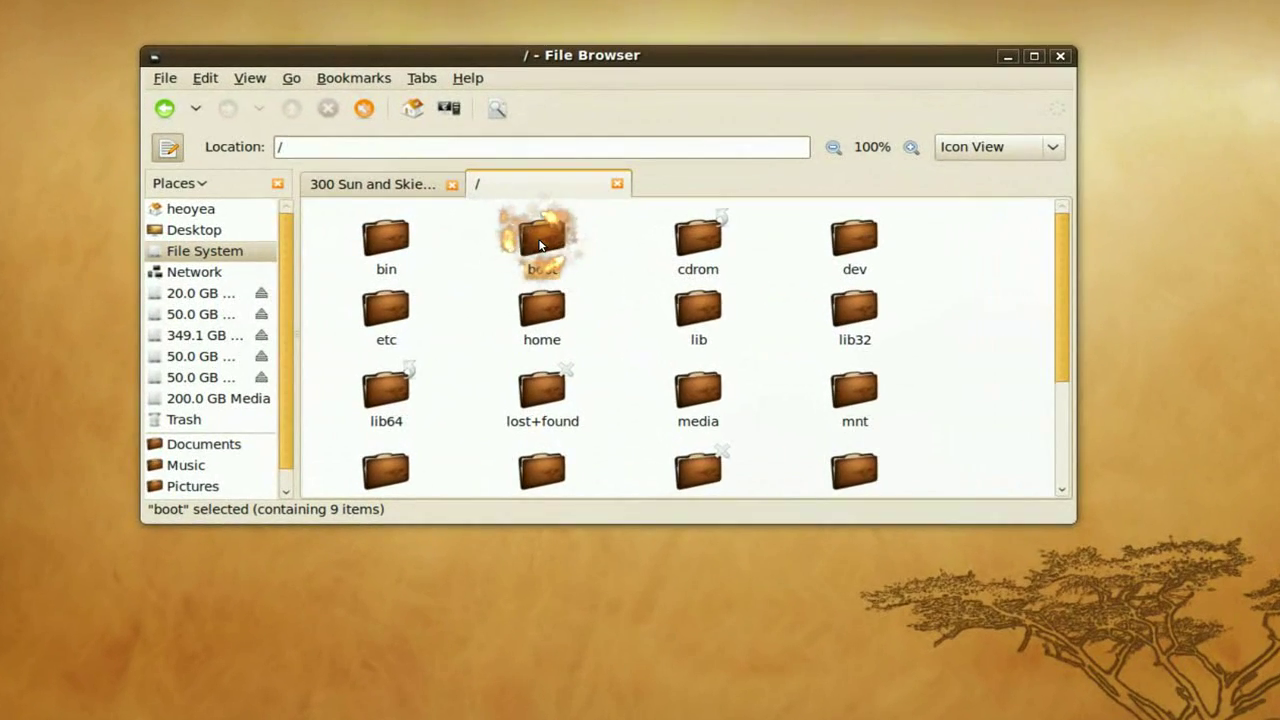
Open the boot folder as administrator, confirming the password prompt
{"action": "right_click", "coordinate": [540, 237]}
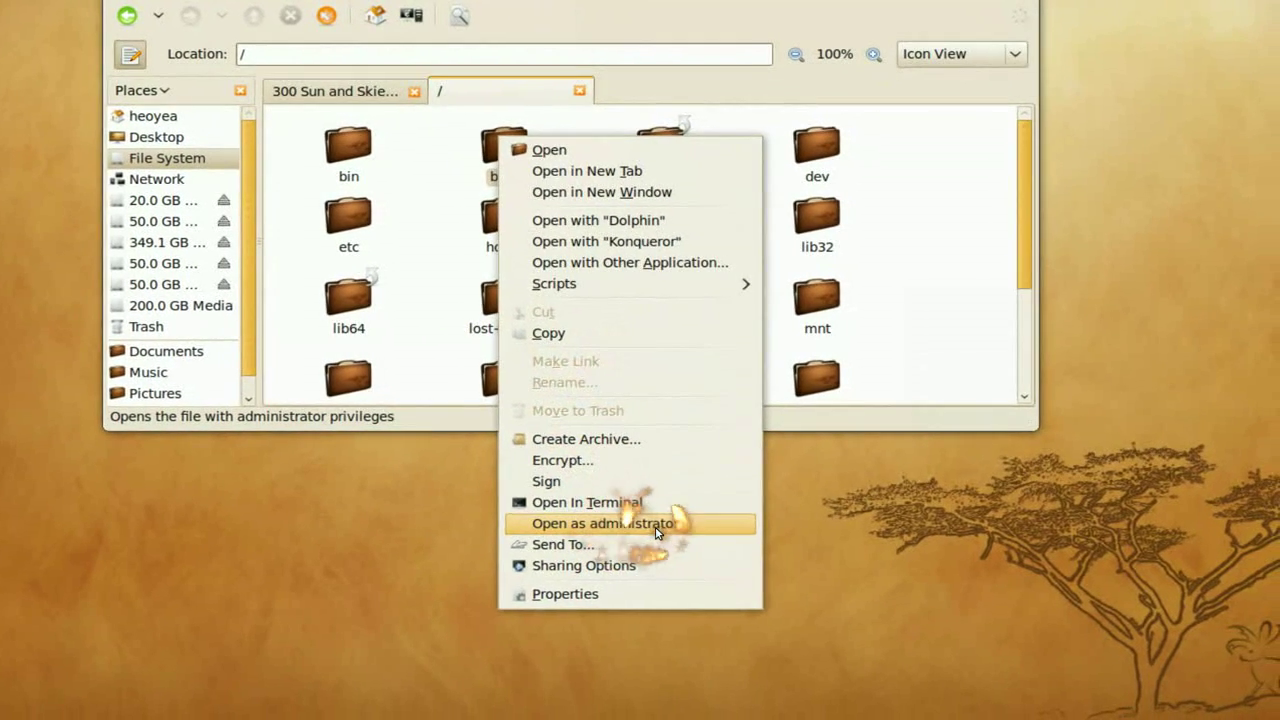
{"action": "left_click", "coordinate": [648, 527]}
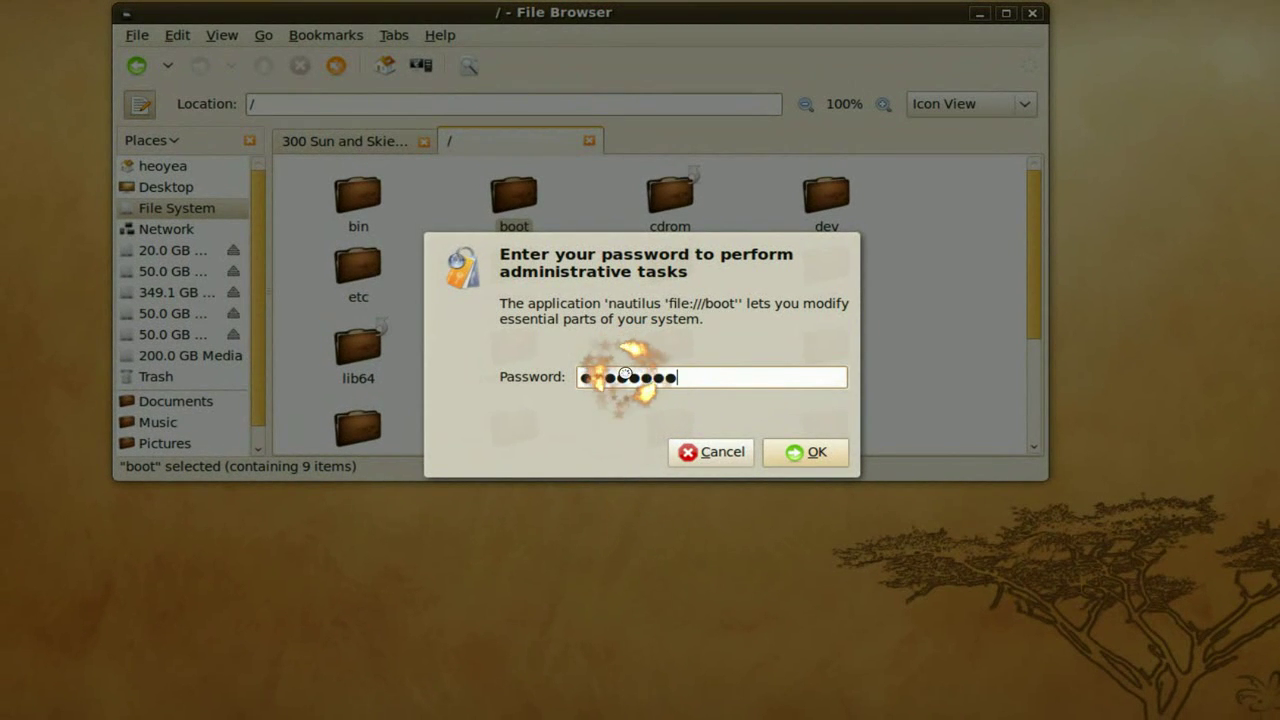
{"action": "key", "text": "Return"}
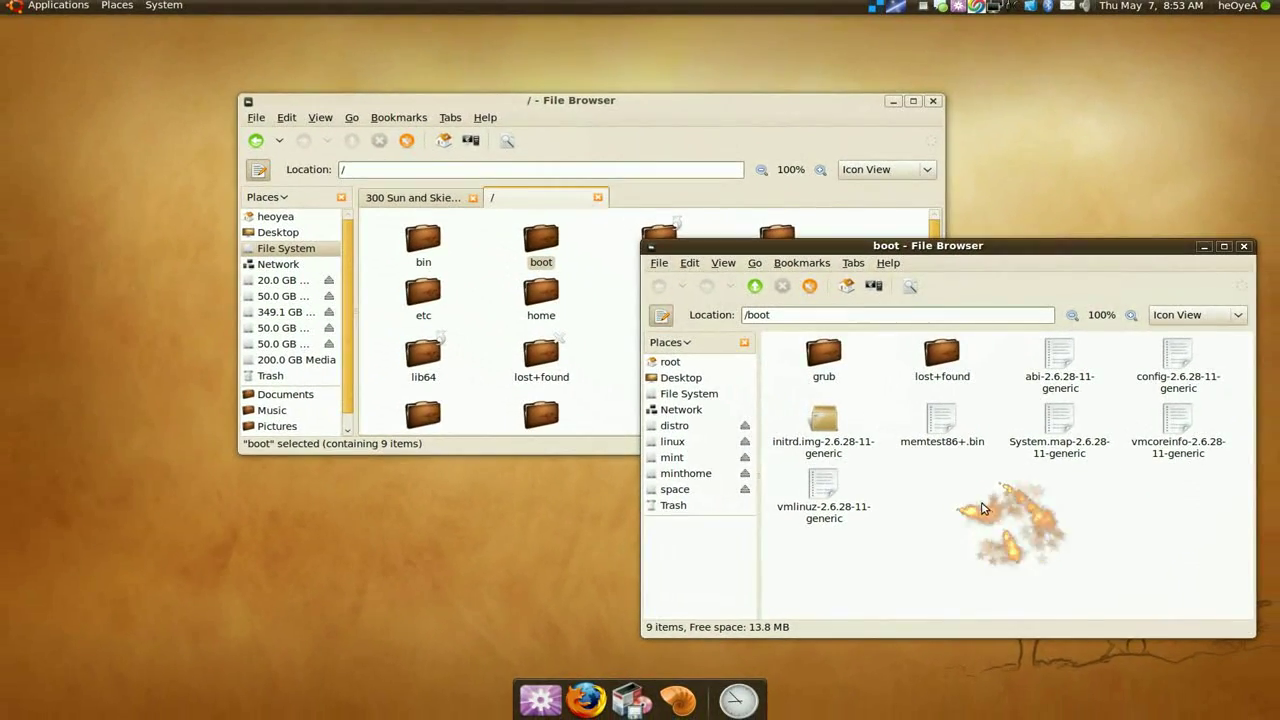
Check the admin /boot window's background context menu, then close that window and return to Synaptic
{"action": "right_click", "coordinate": [976, 503]}
{"action": "left_click", "coordinate": [945, 513]}
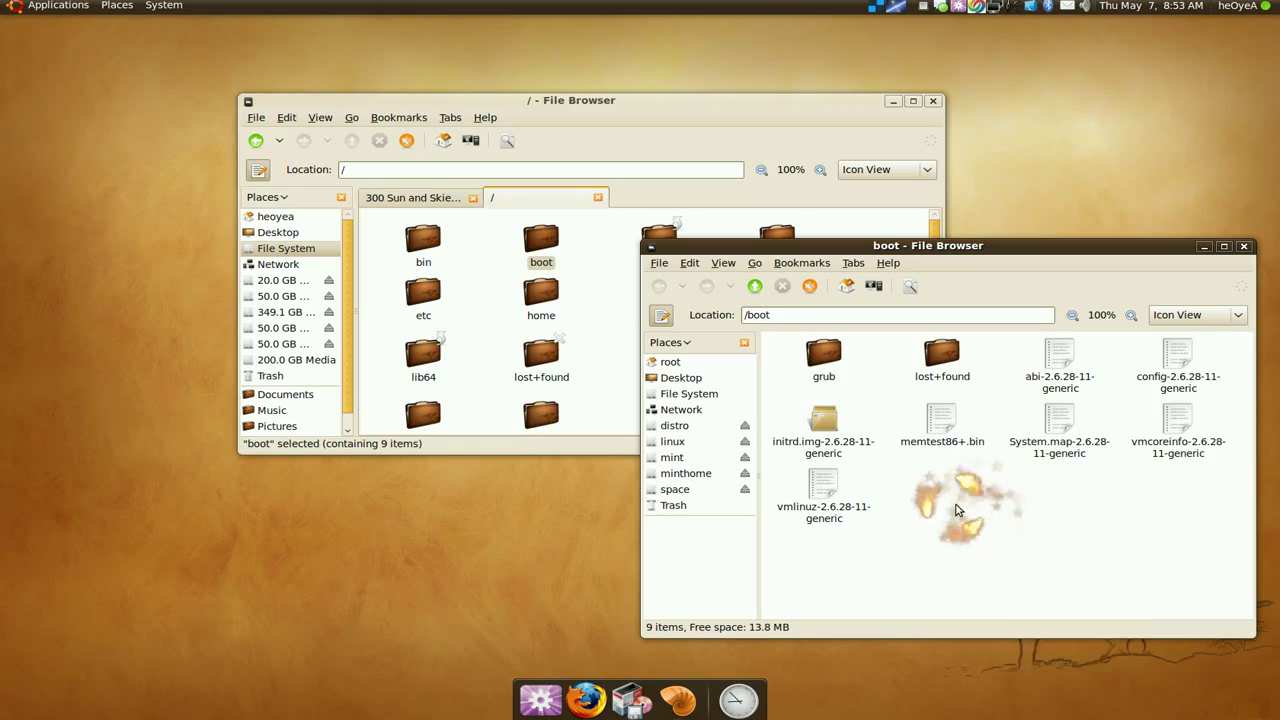
{"action": "right_click", "coordinate": [932, 468]}
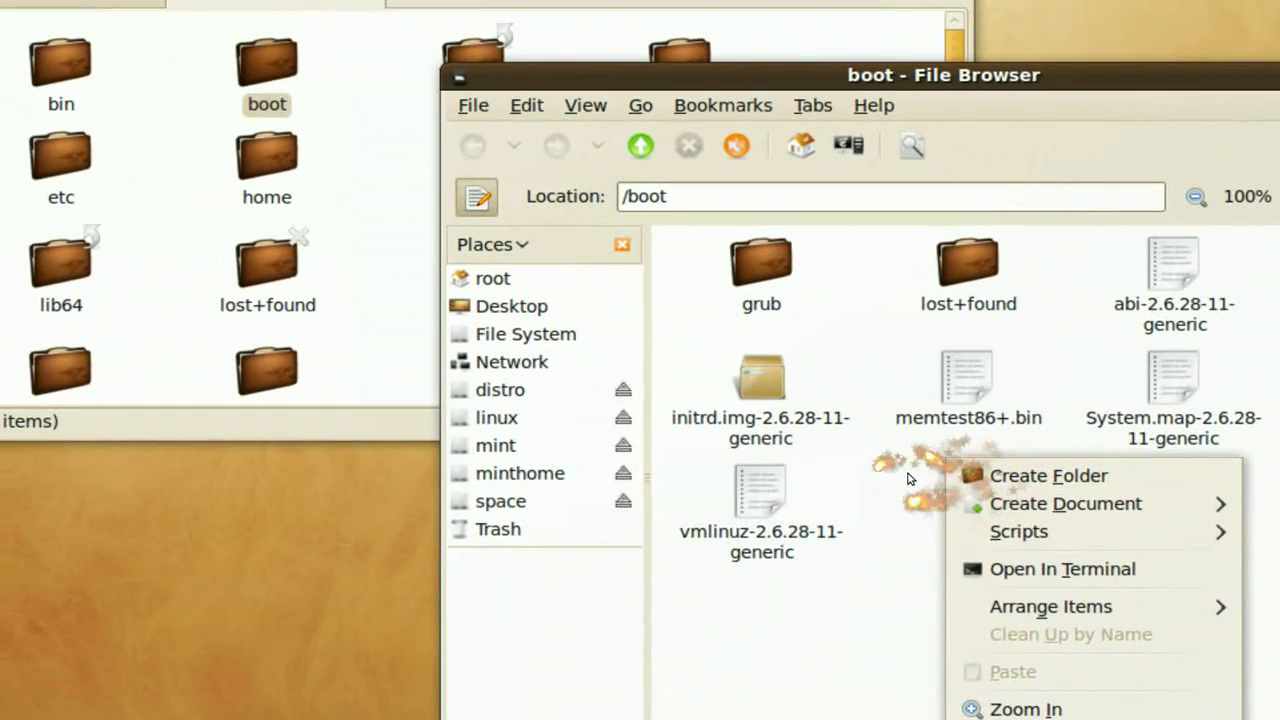
{"action": "left_click", "coordinate": [855, 484]}
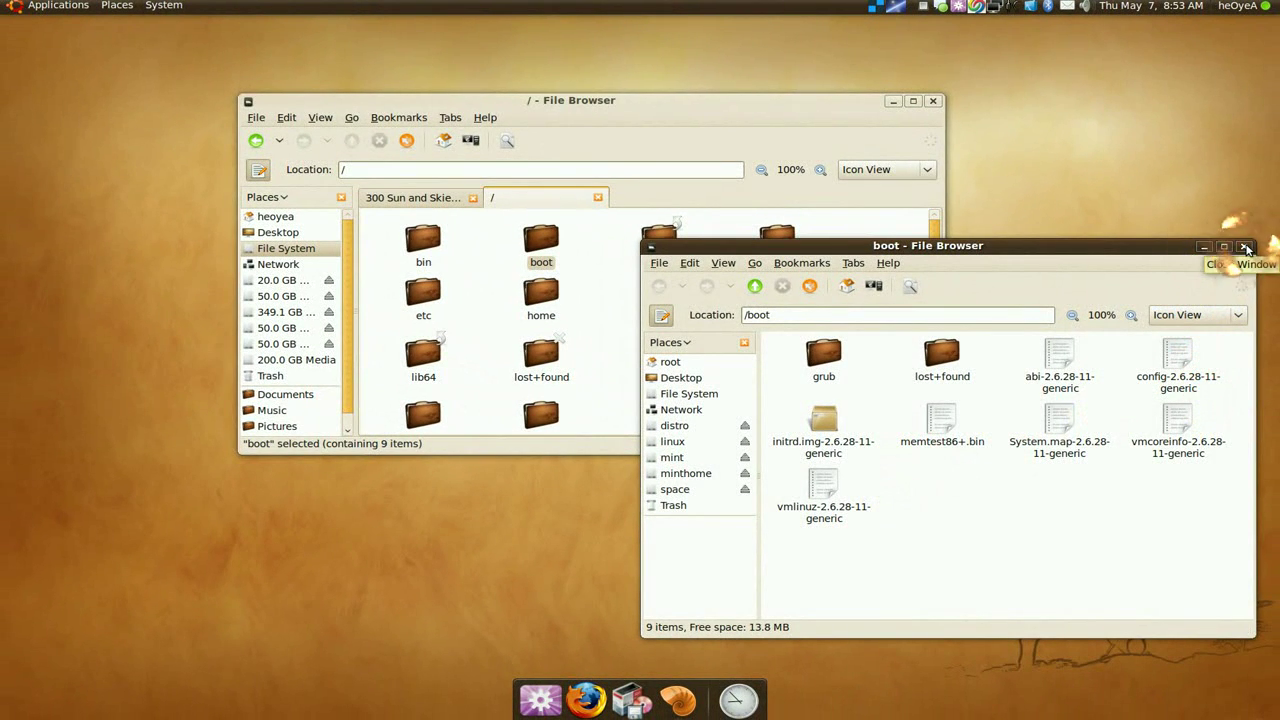
{"action": "left_click", "coordinate": [1245, 247]}
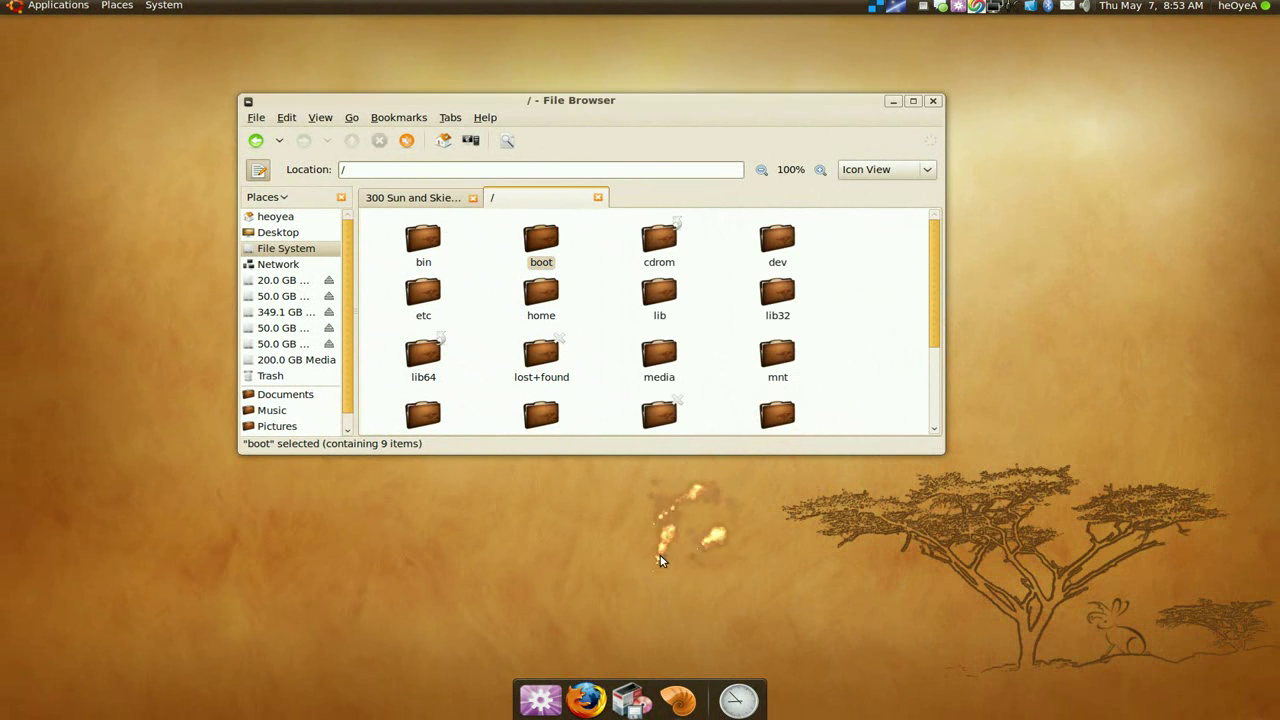
{"action": "left_click", "coordinate": [630, 700]}
Filter Synaptic to nautilus-actions and show that package's description
{"action": "left_click", "coordinate": [345, 221]}
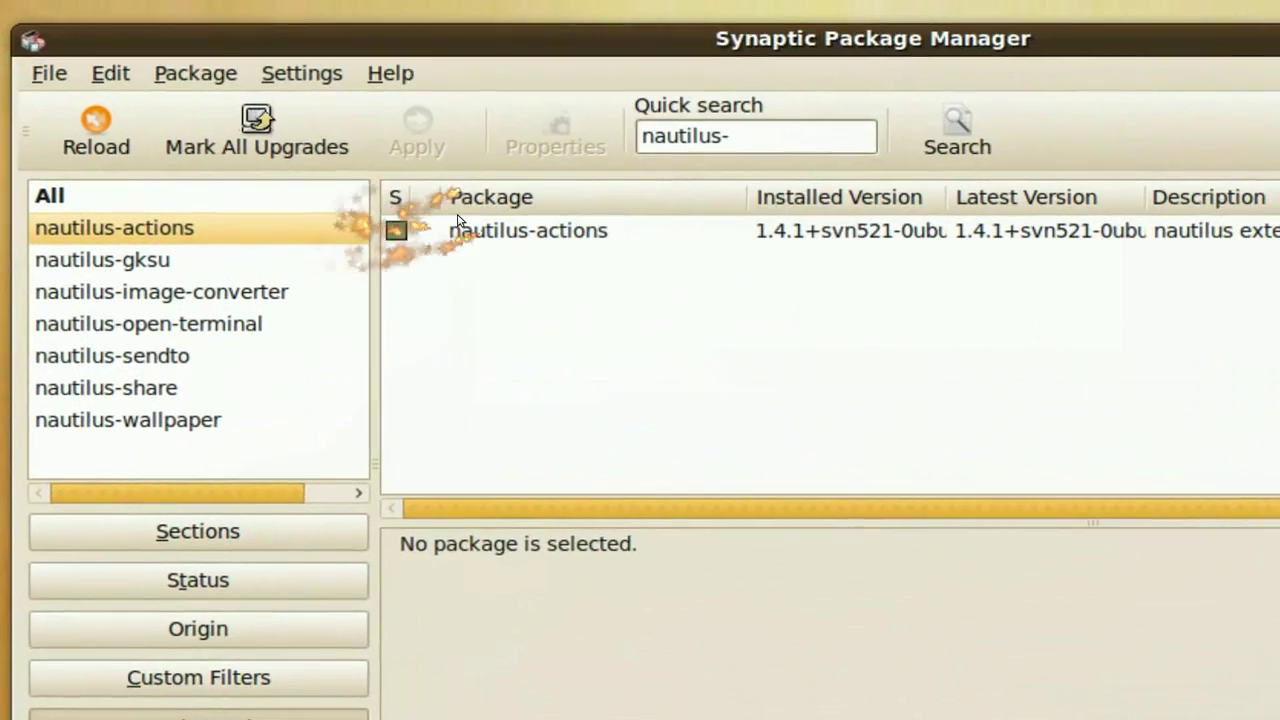
{"action": "left_click", "coordinate": [455, 230]}
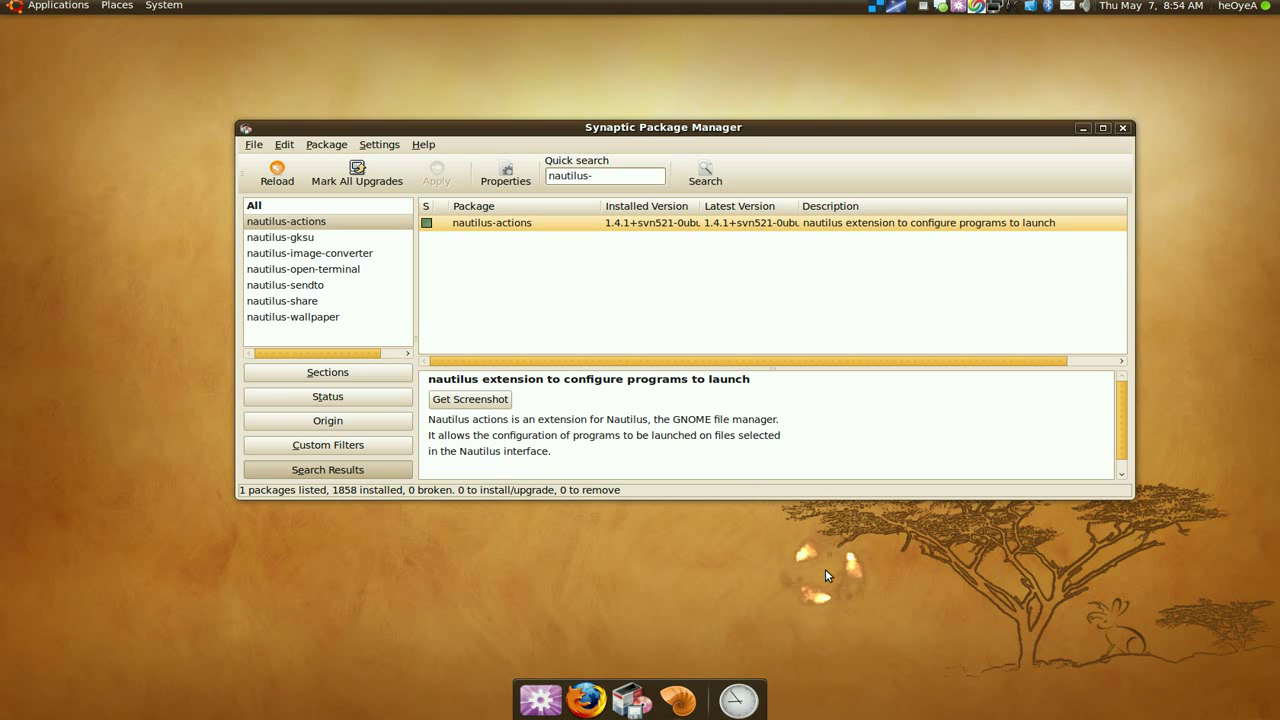
Return to the file browser, view the empty-area context menu, and select lib
{"action": "key", "text": "alt+Tab"}
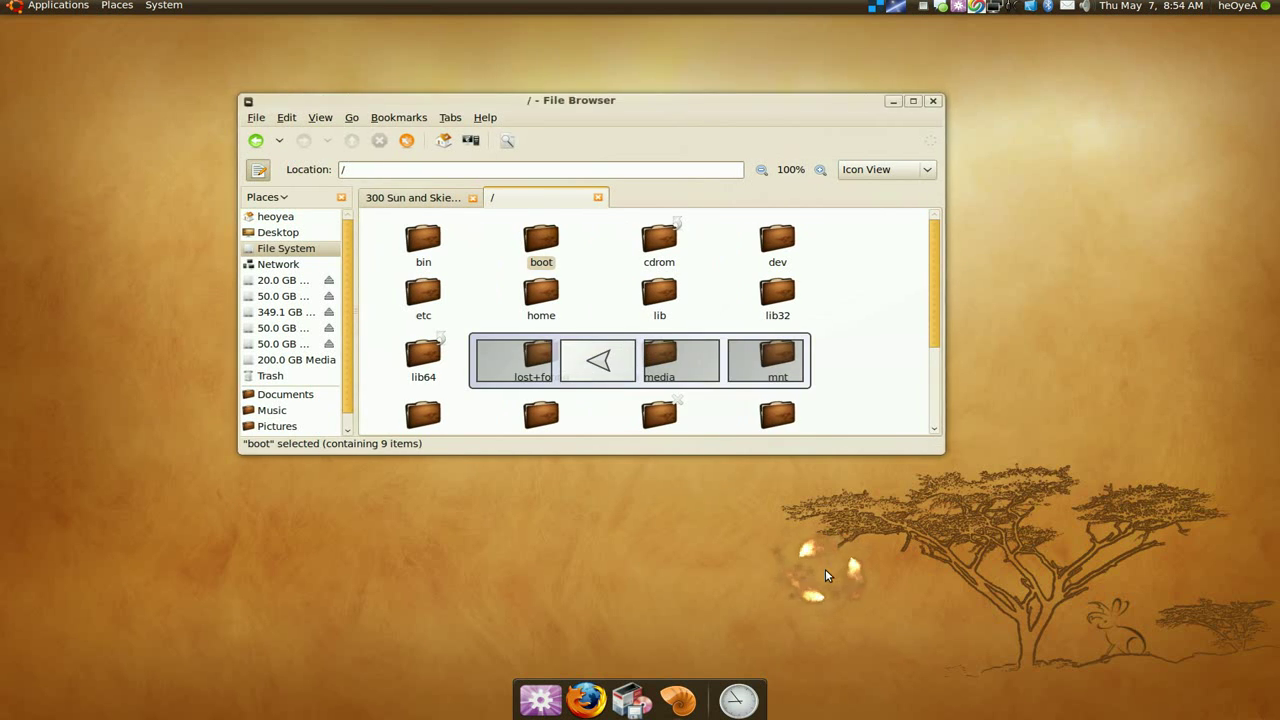
{"action": "left_click", "coordinate": [729, 336]}
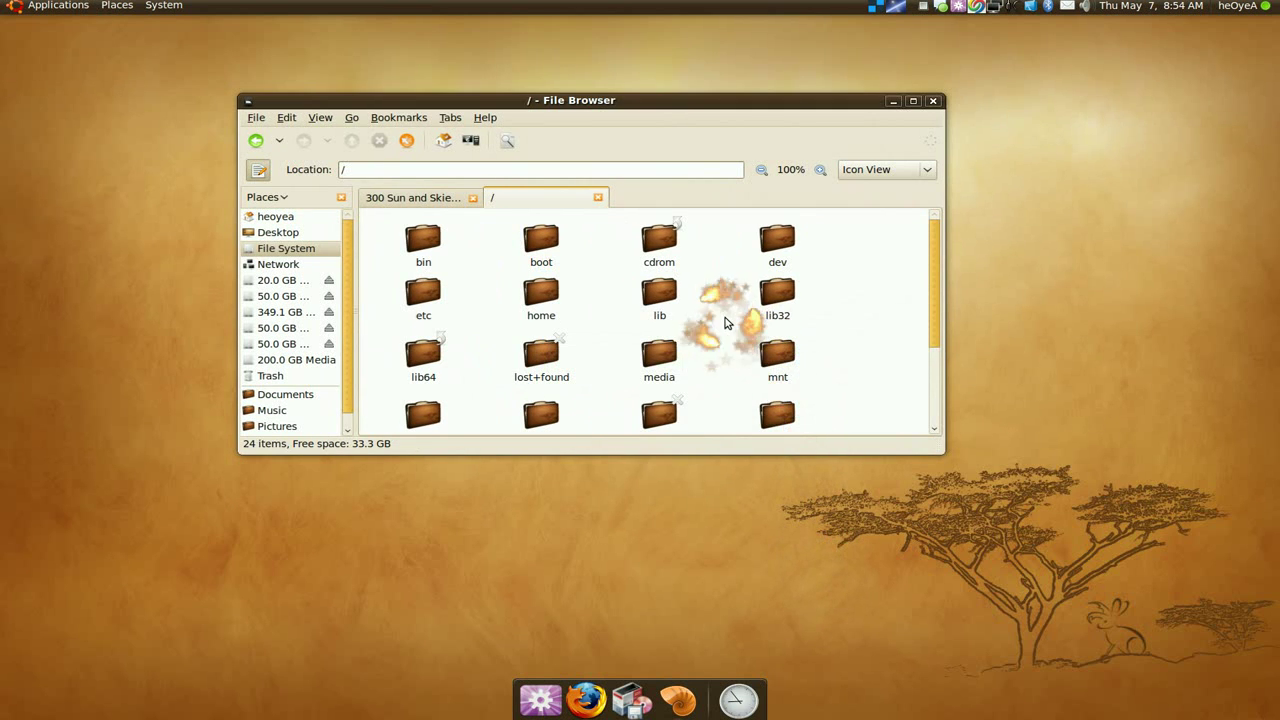
{"action": "right_click", "coordinate": [726, 322]}
{"action": "left_click", "coordinate": [716, 310]}
Review the lib folder's context menu without choosing anything, then close the file browser
{"action": "right_click", "coordinate": [668, 292]}
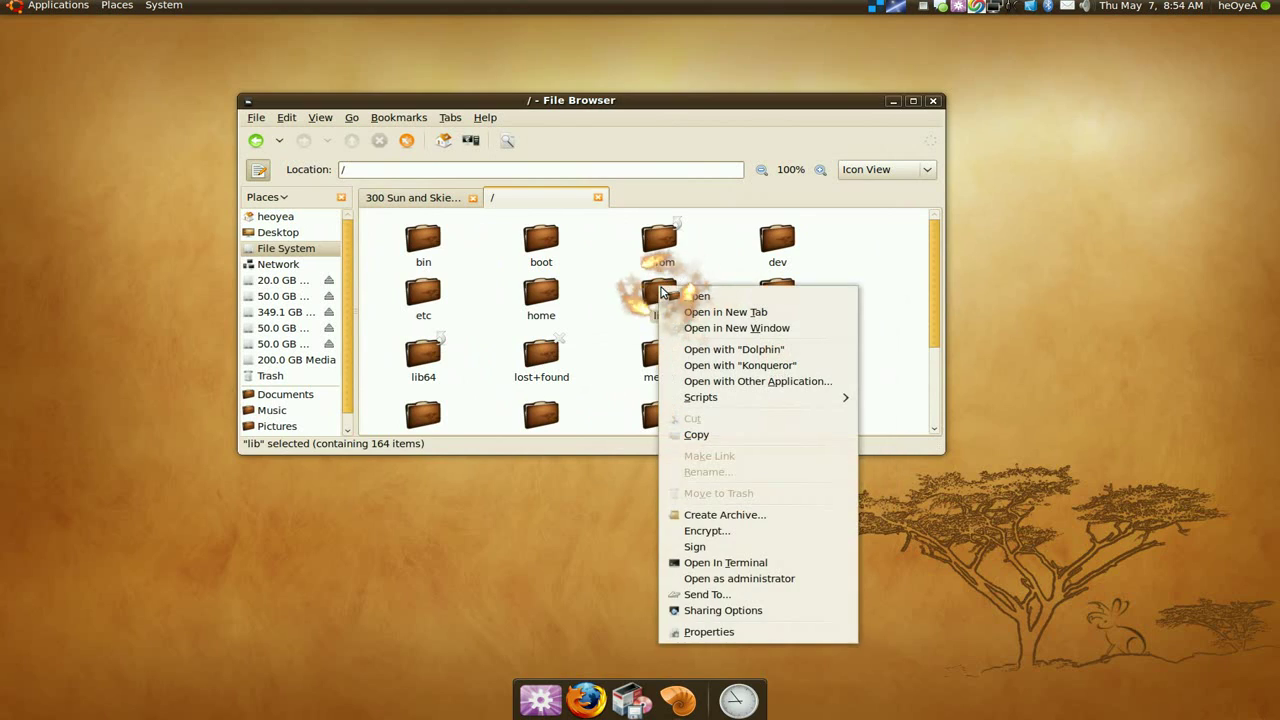
{"action": "key", "text": "Escape"}
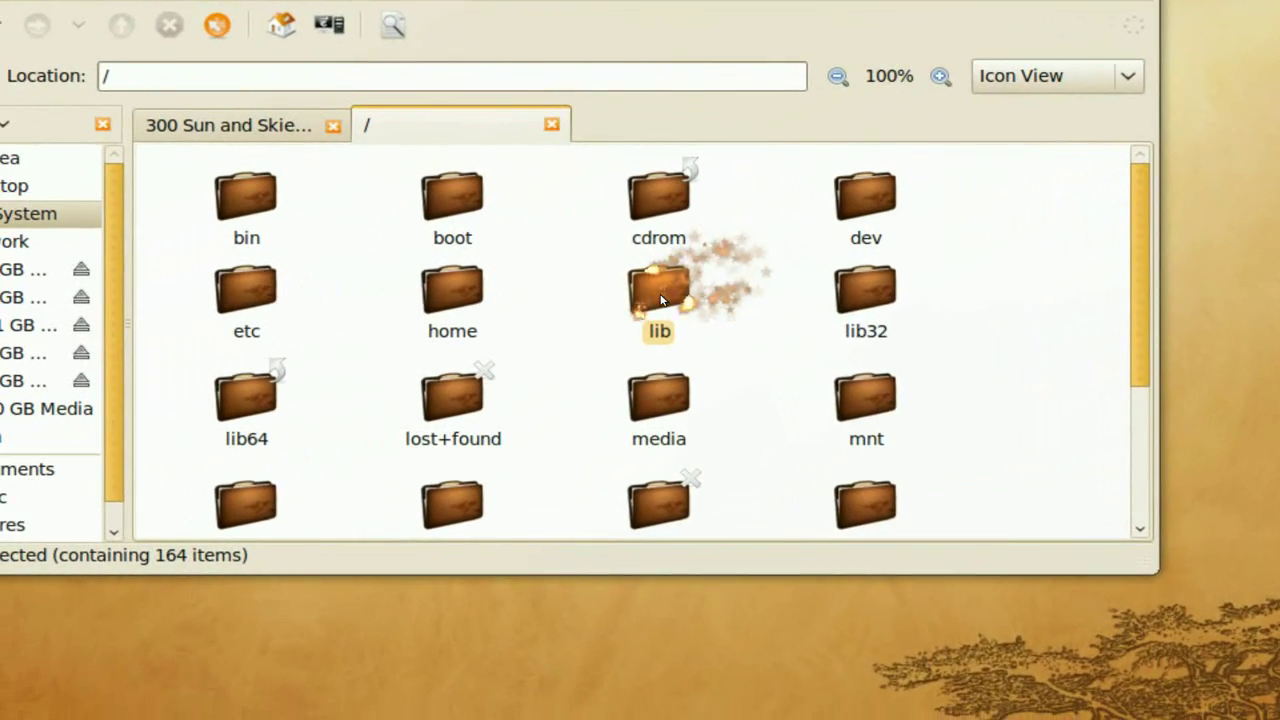
{"action": "right_click", "coordinate": [668, 293]}
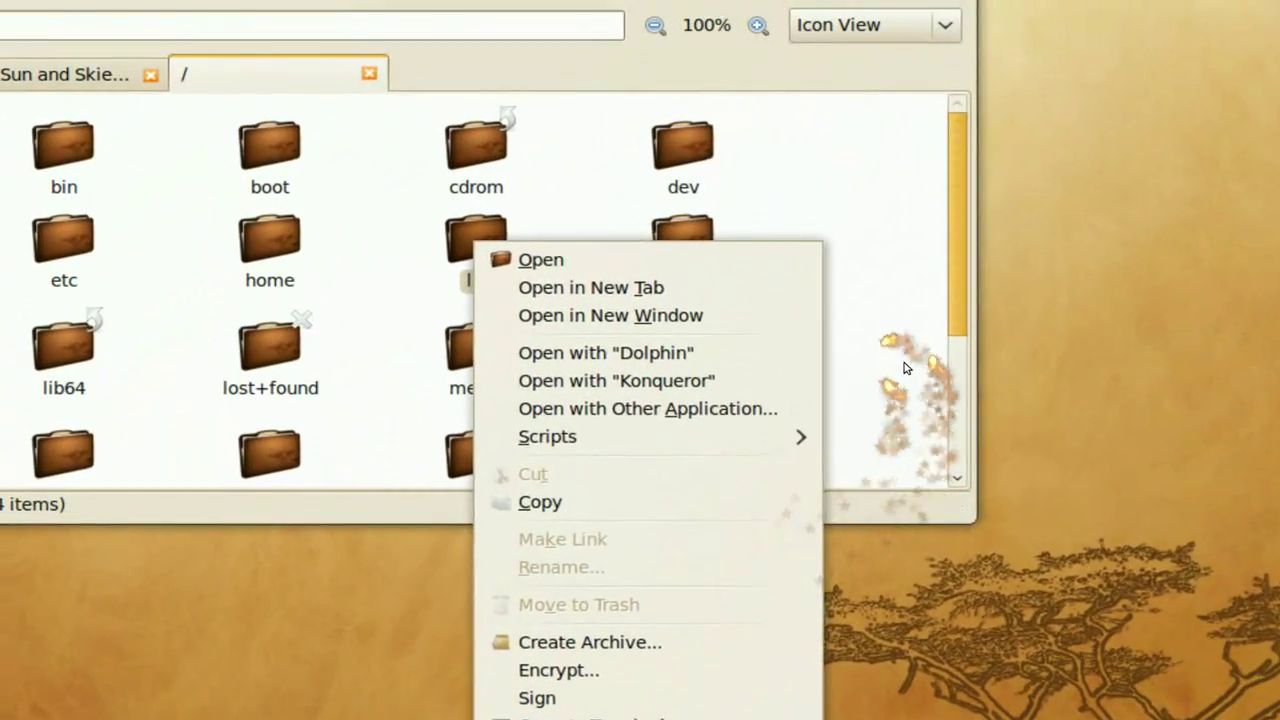
{"action": "left_click", "coordinate": [887, 303]}
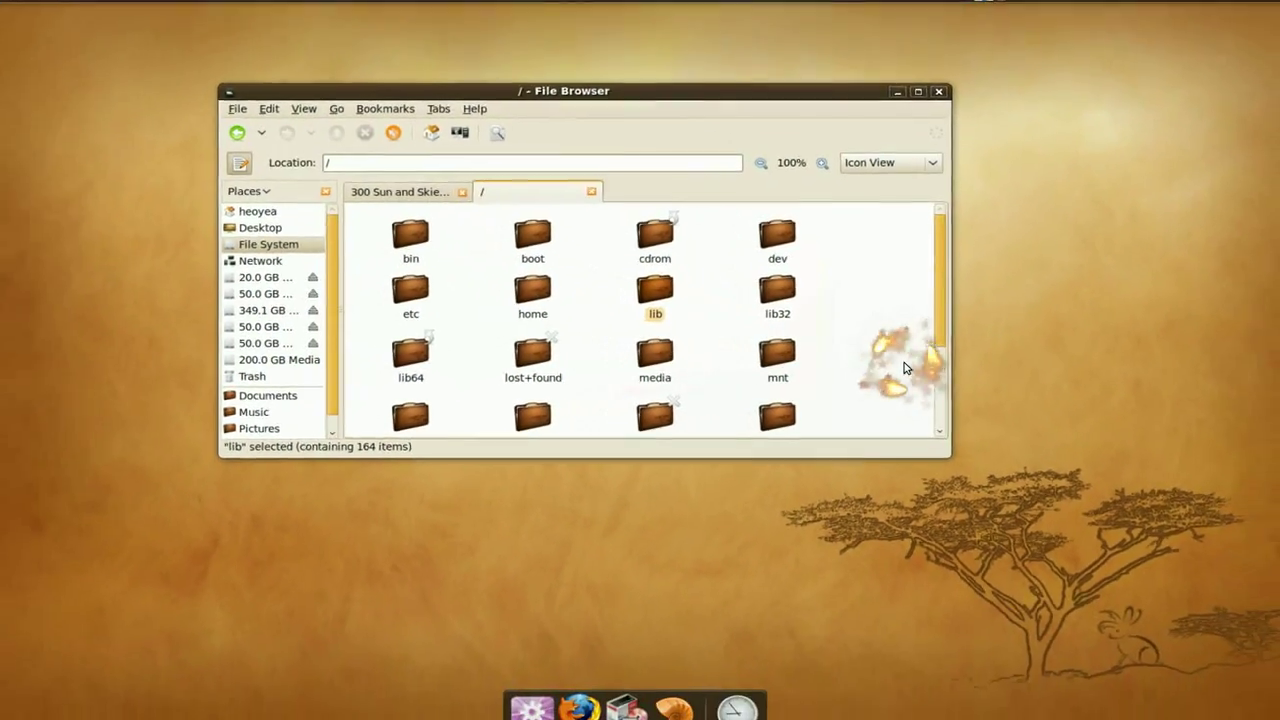
{"action": "left_click", "coordinate": [904, 368]}
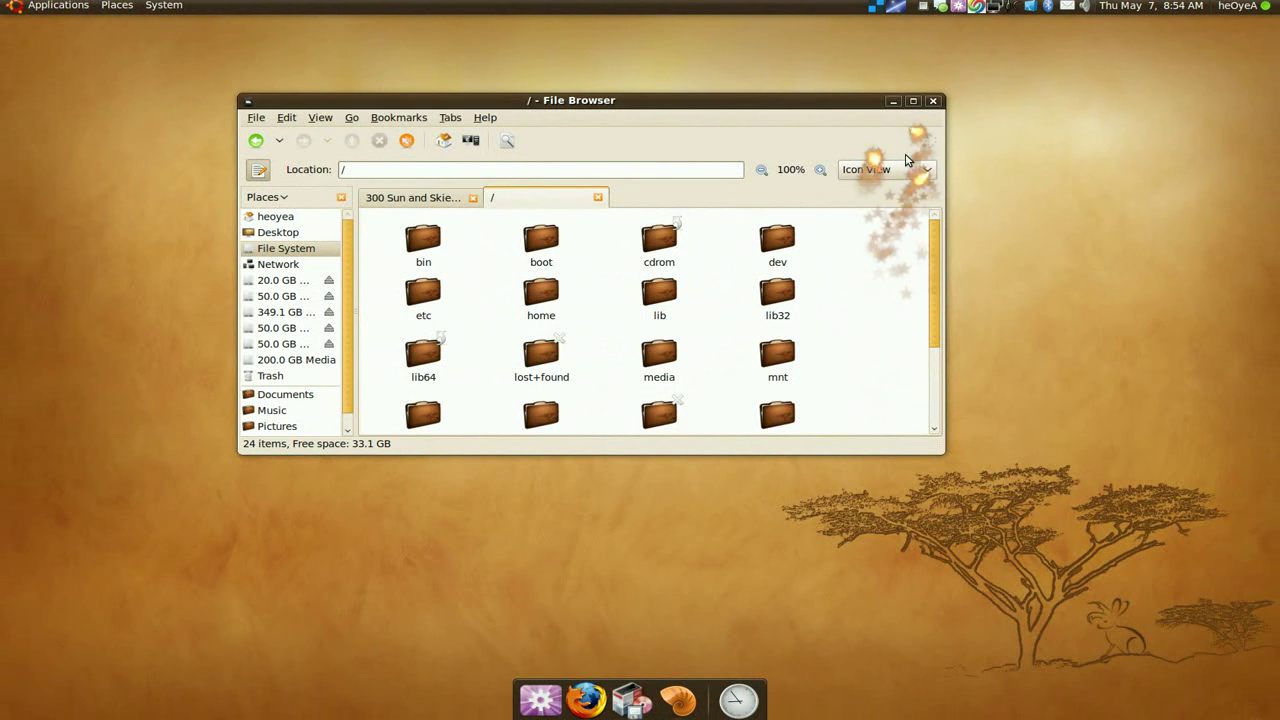
{"action": "left_click", "coordinate": [932, 102]}
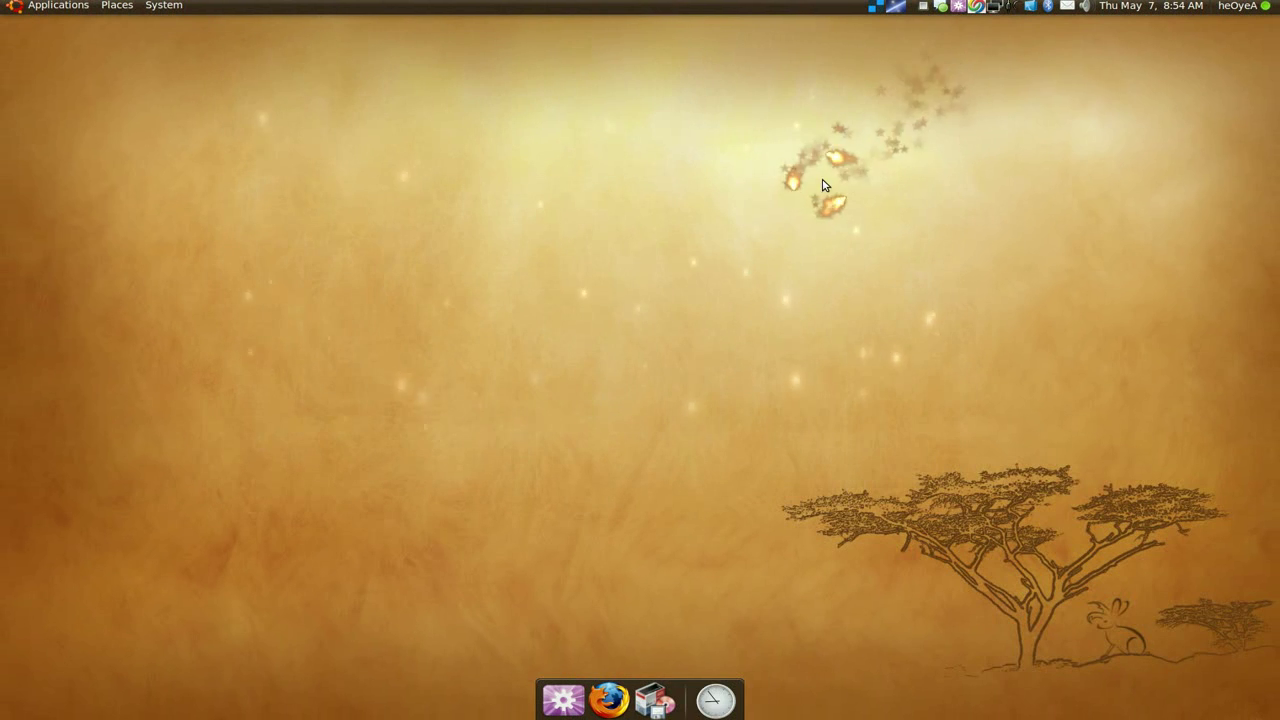